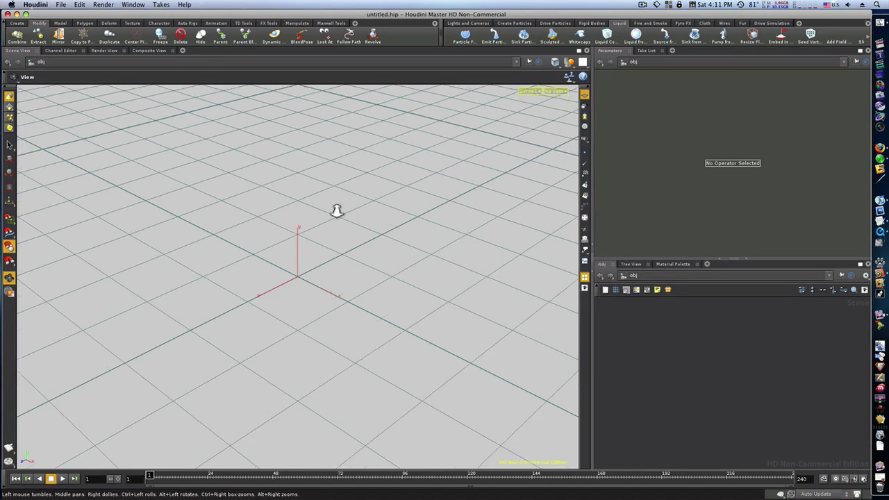
Create a 10 by 10 grid object and a box of size 1 by 1 by 1 at the origin
right_drag(336, 211, 10, 212)
right_drag(430, 275, 257, 264)
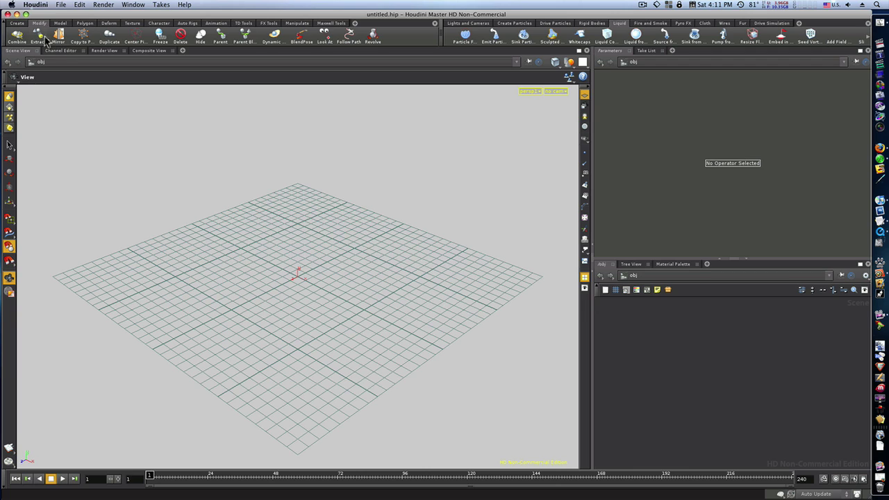
click(18, 23)
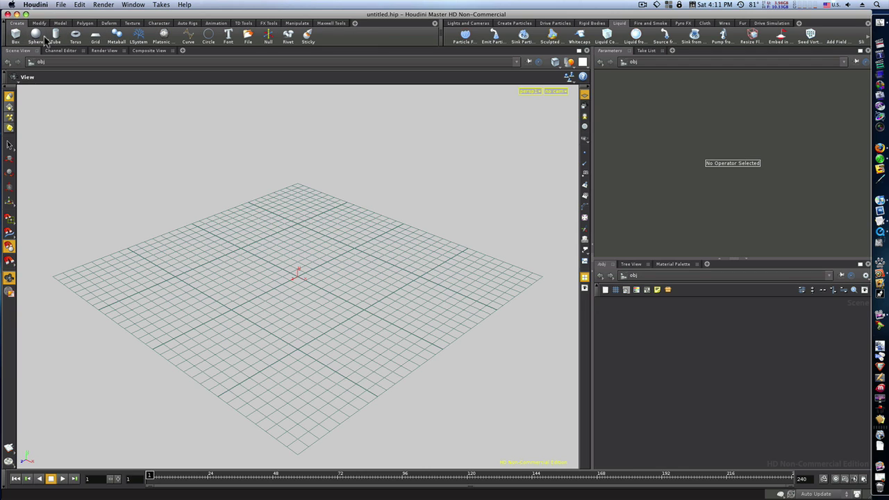
click(95, 36)
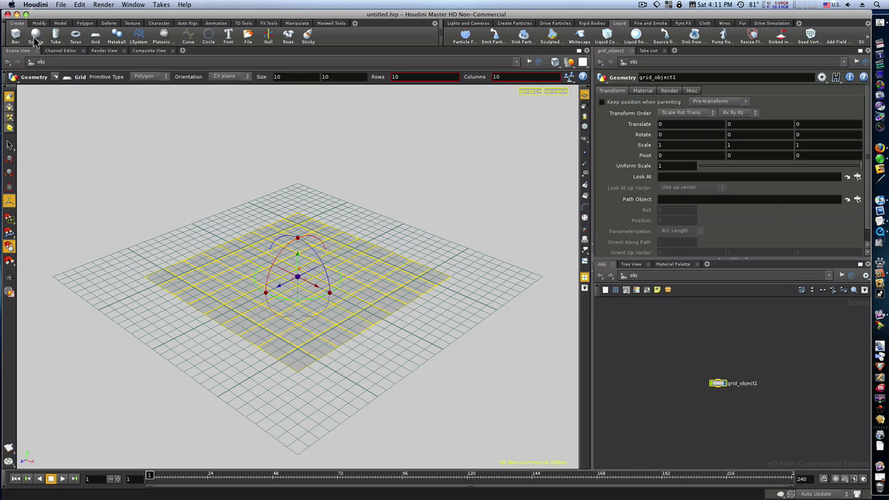
click(17, 38)
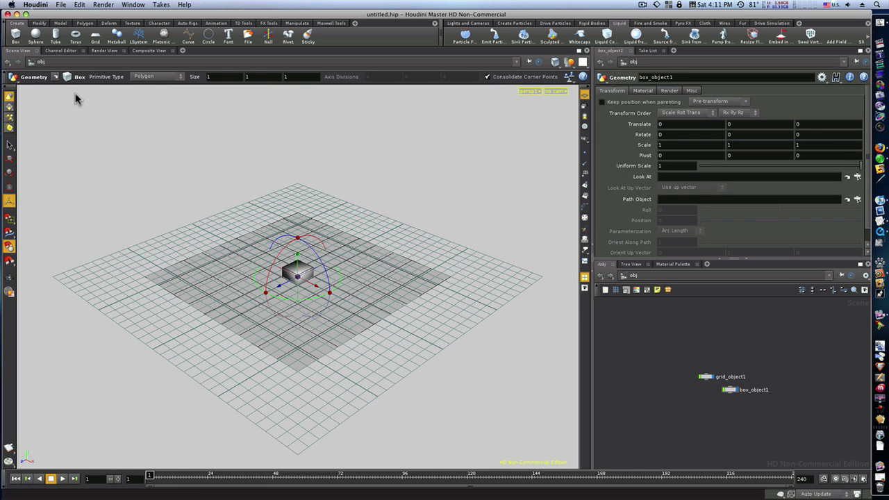
Copy the box onto the points of the grid with Copy to Points
click(39, 23)
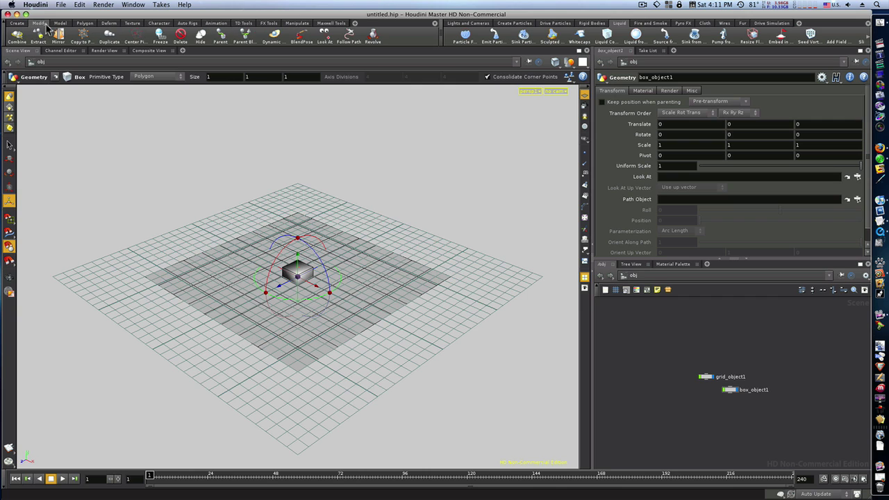
click(83, 35)
click(294, 276)
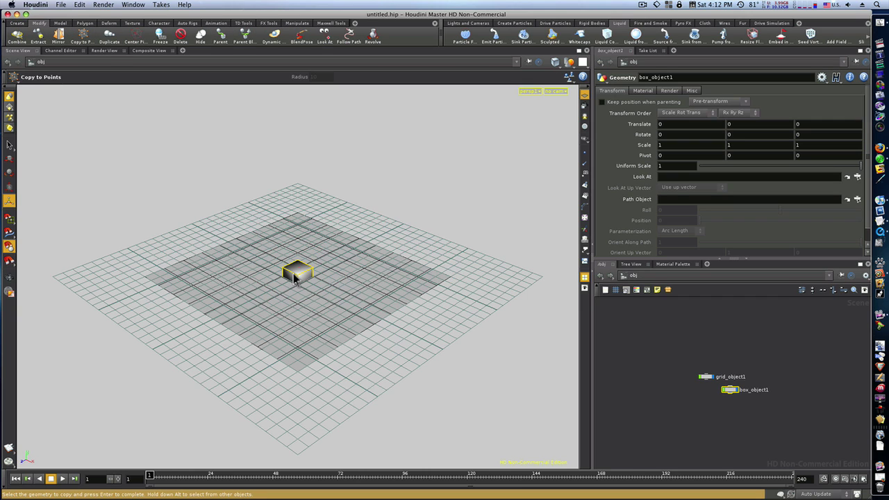
key(Return)
click(259, 295)
key(Return)
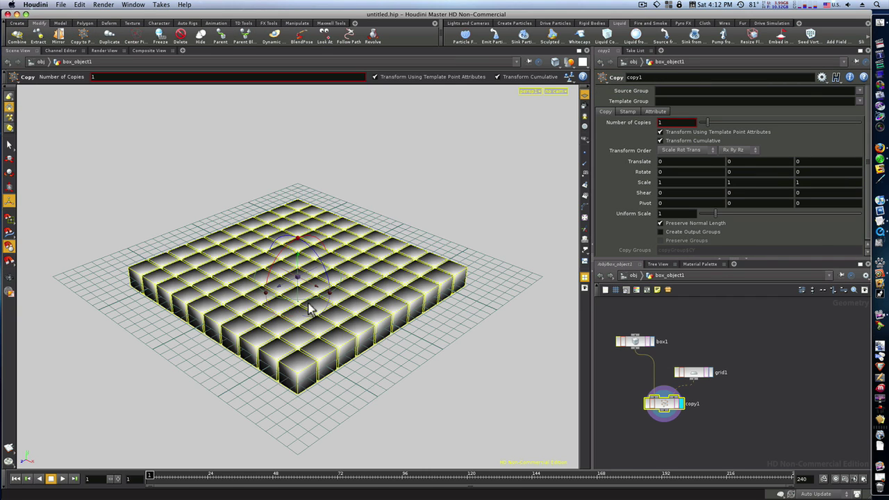
key(Escape)
drag(347, 303, 409, 304)
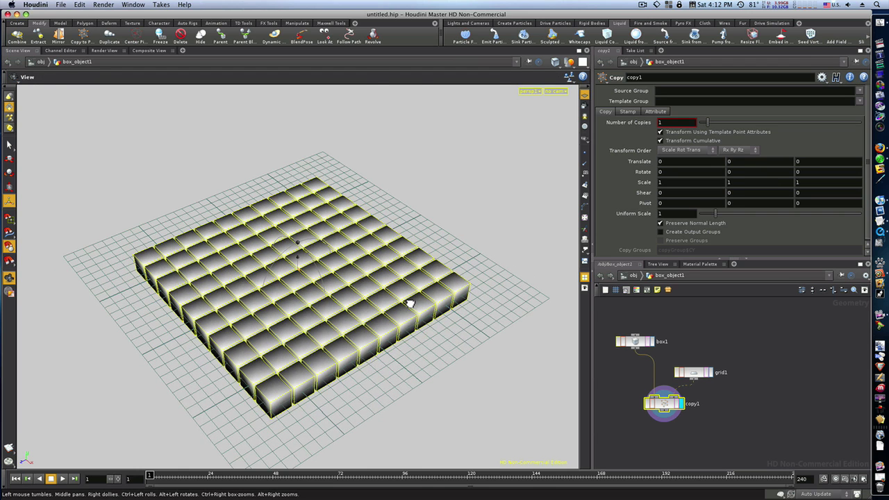
key(Return)
Resize the grid1 node to 39 by 39 and give it 17 rows and 16 columns
drag(698, 377, 716, 335)
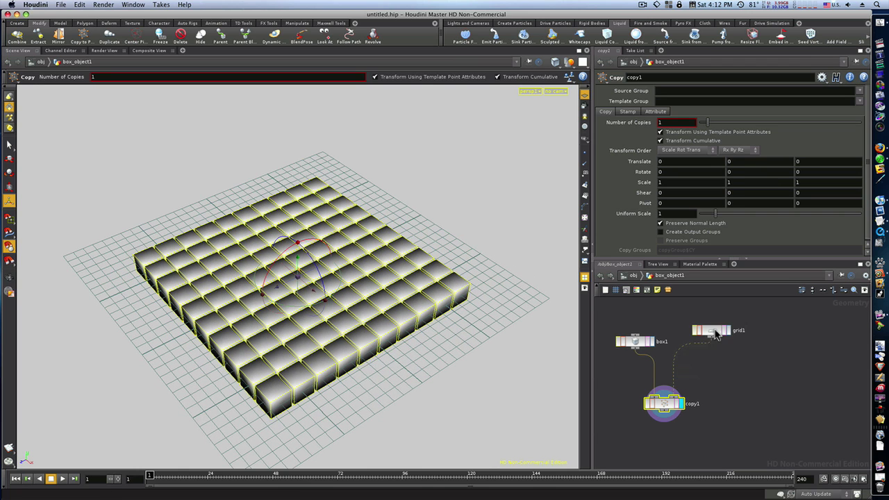
click(715, 332)
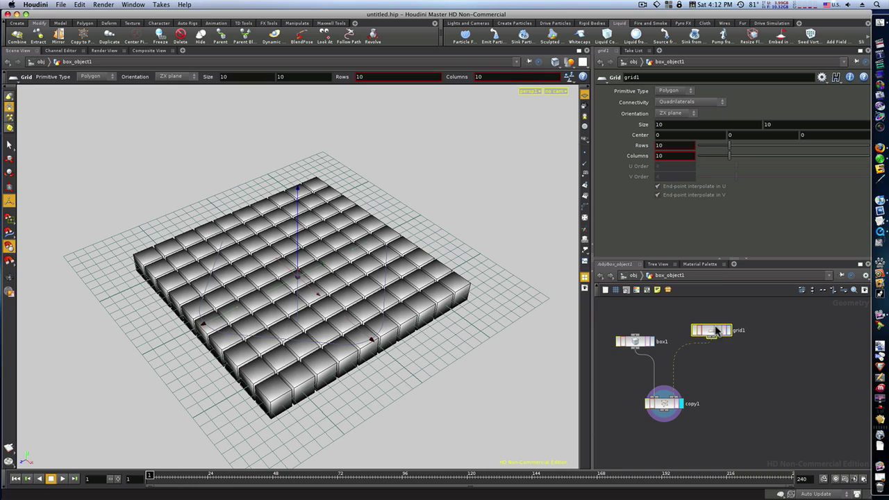
middle_click(624, 125)
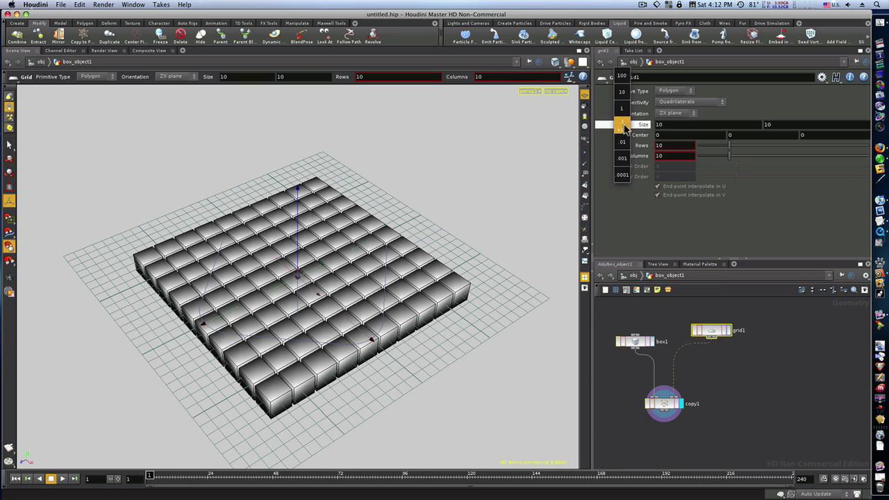
middle_drag(624, 125, 683, 117)
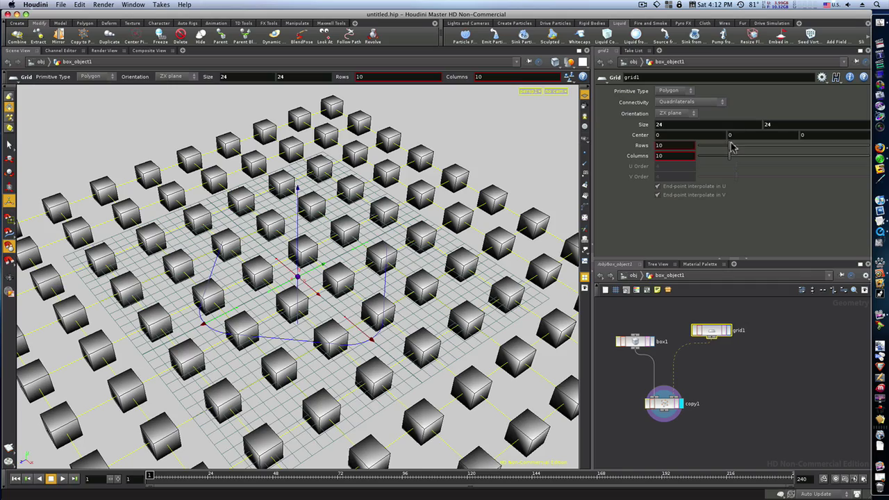
drag(731, 147, 748, 156)
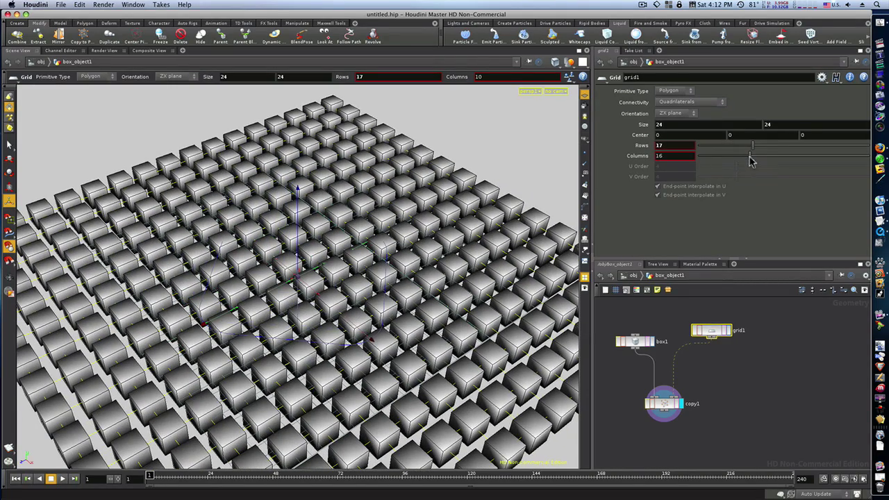
middle_drag(619, 126, 668, 114)
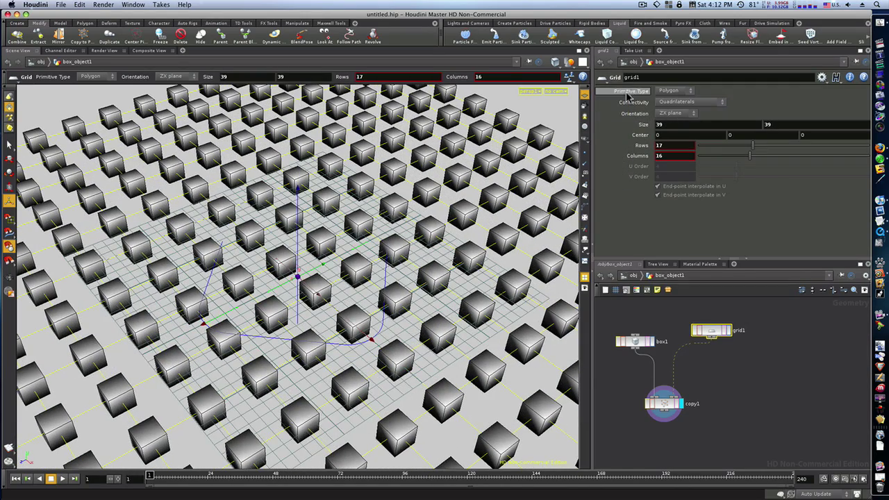
key(Escape)
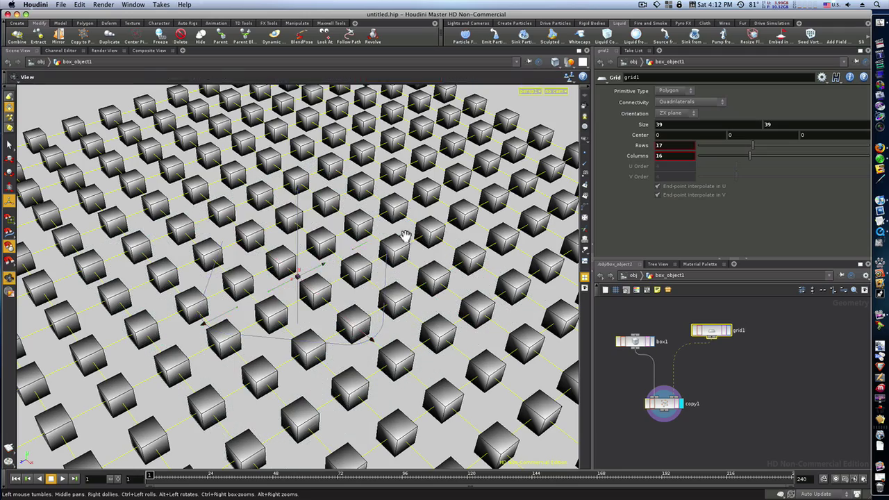
scroll(263, 271, down, 10)
drag(262, 271, 398, 256)
key(Return)
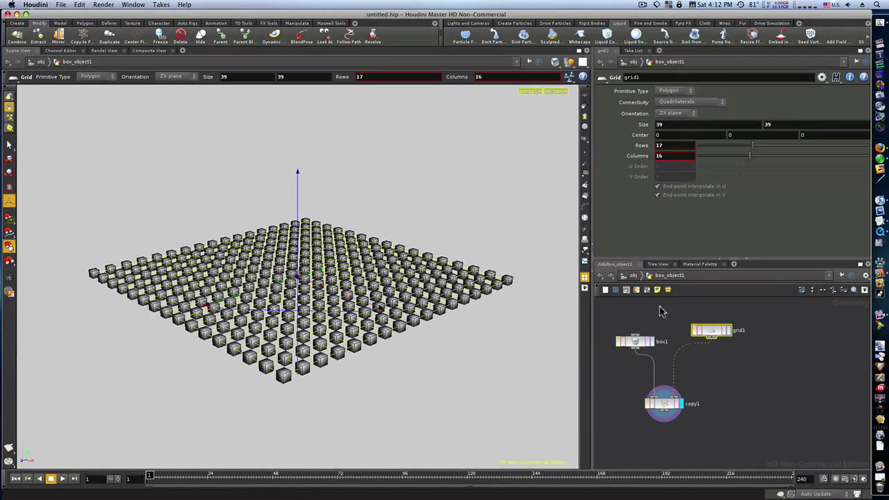
Move grid1 up and insert a Scatter node on the connection between it and copy1
drag(719, 333, 729, 321)
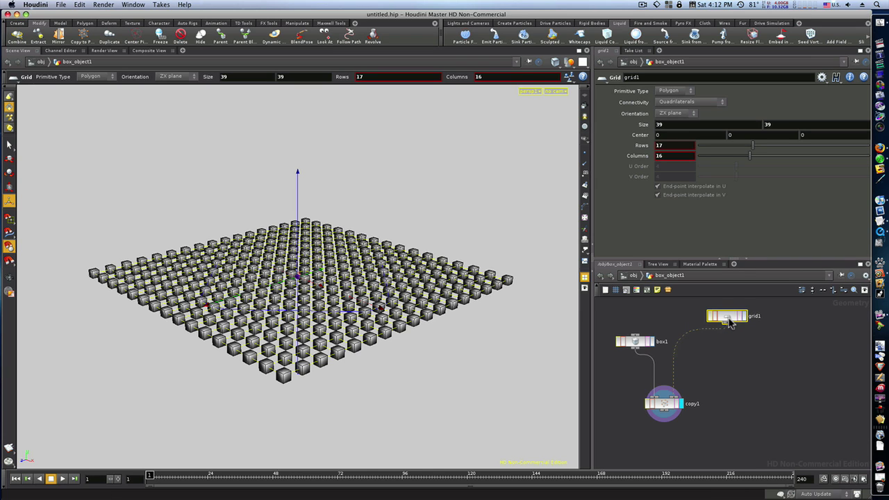
key(Tab)
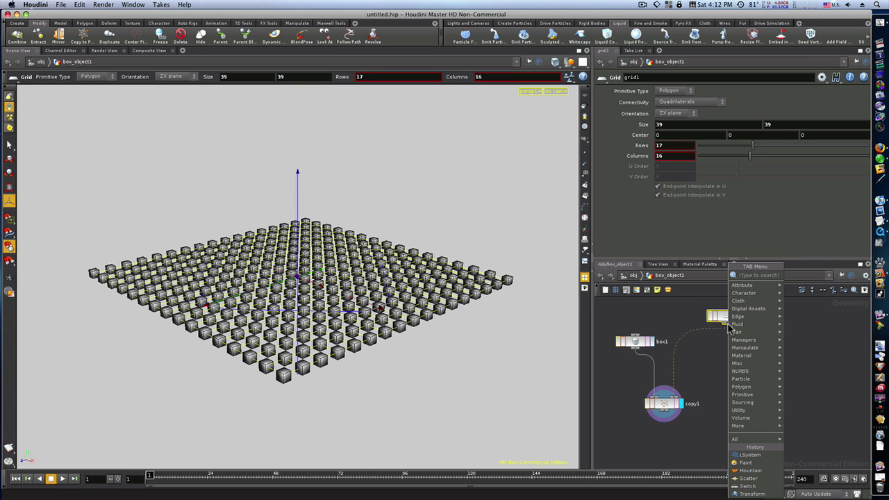
text(Scatter)
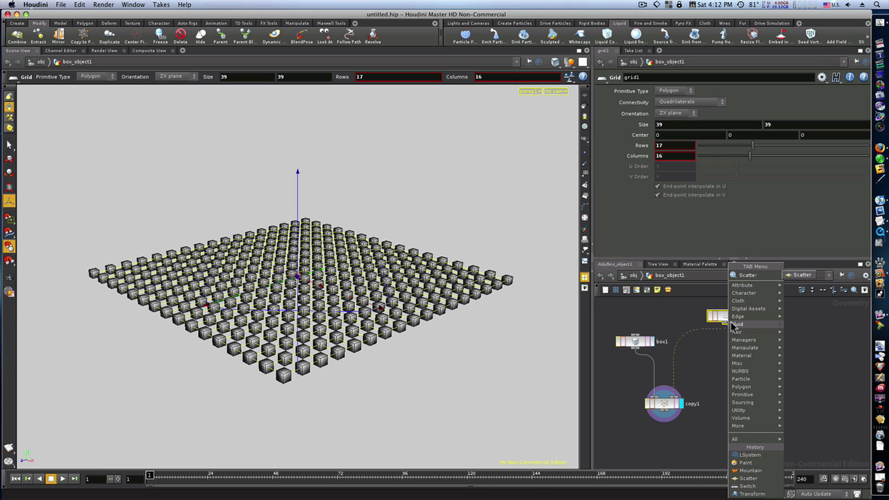
click(797, 276)
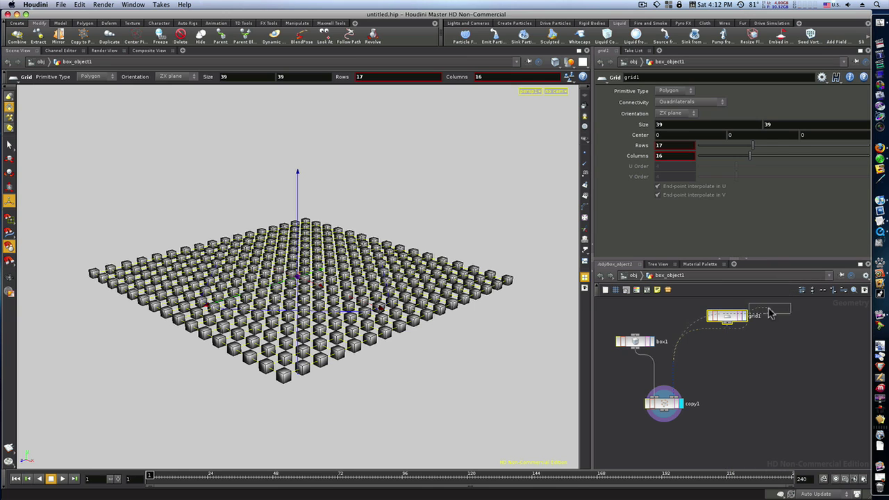
click(736, 357)
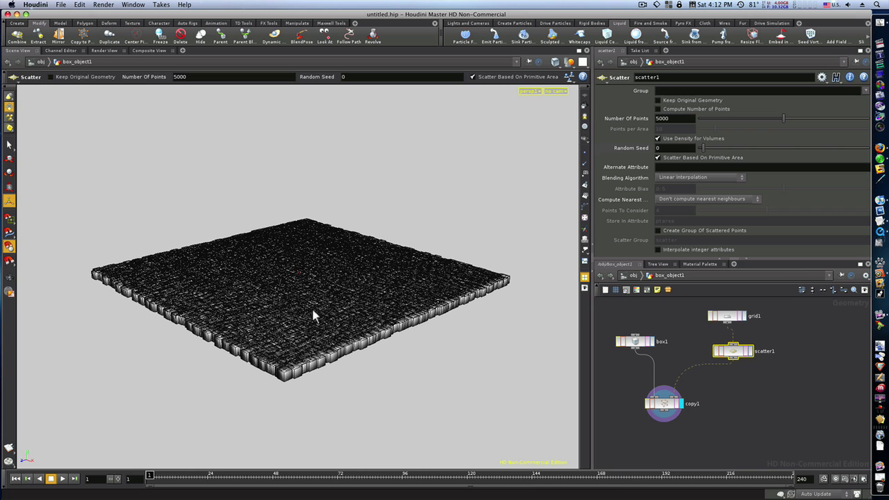
Set the scatter node's number of points to 400
click(668, 119)
text(400)
key(Return)
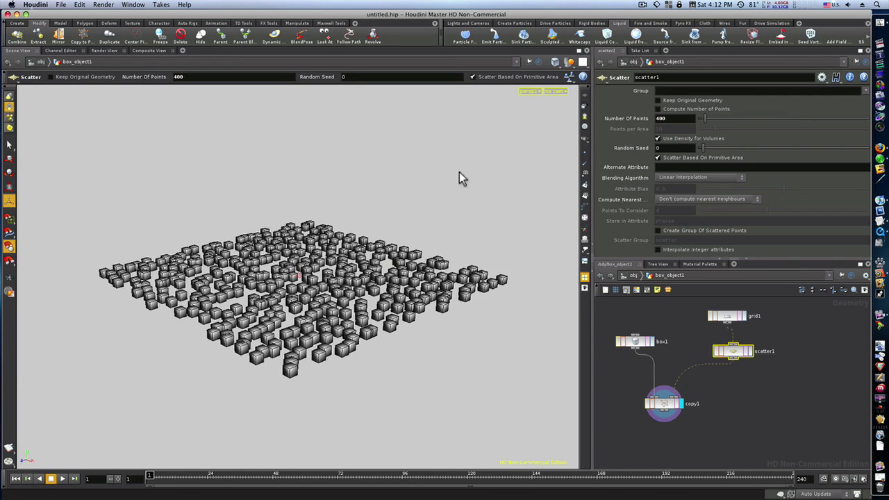
alt+drag(312, 308, 305, 326)
key(Return)
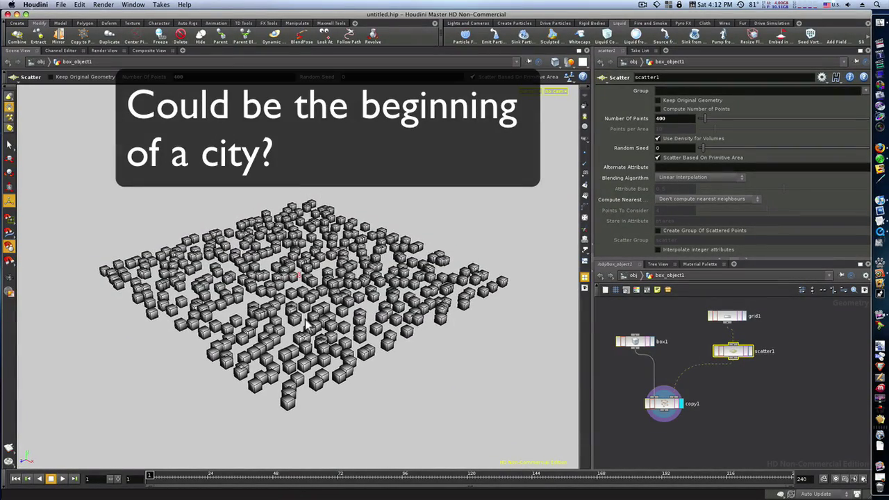
Move scatter1 closer to copy1 and insert a Mountain node between grid1 and scatter1
drag(733, 354, 710, 381)
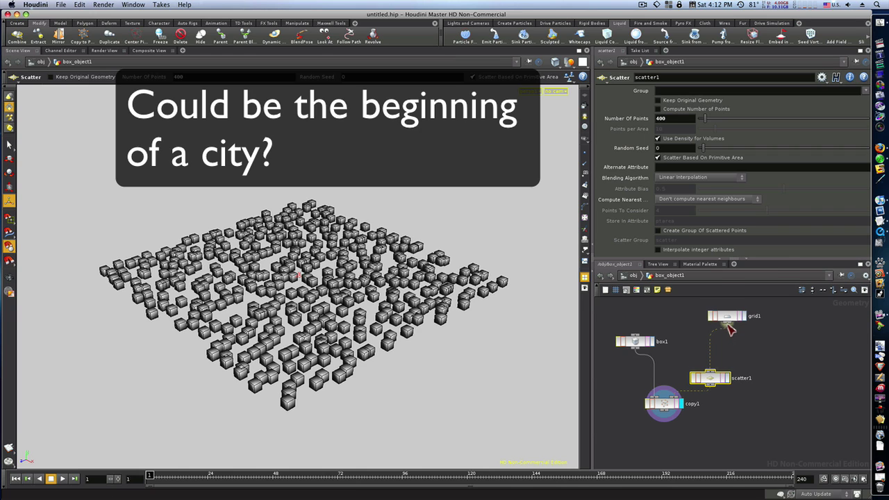
key(Tab)
text(Magnet)
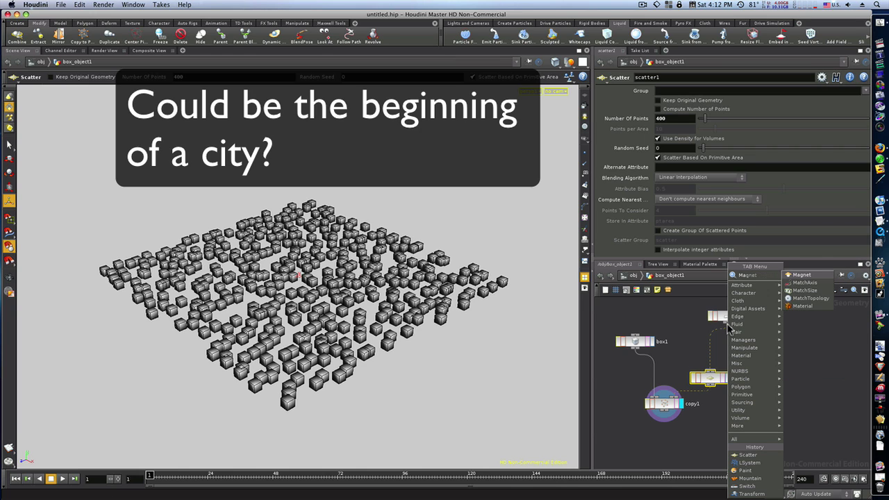
text(t)
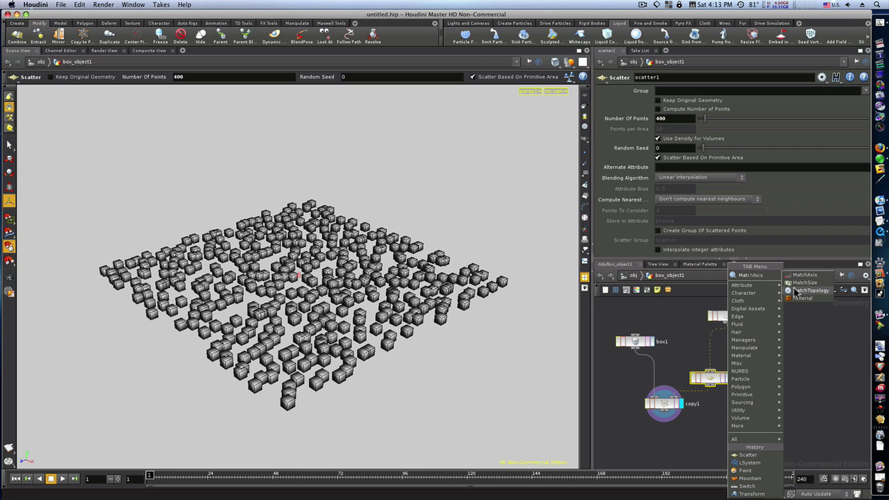
key(BackSpace)
key(BackSpace)
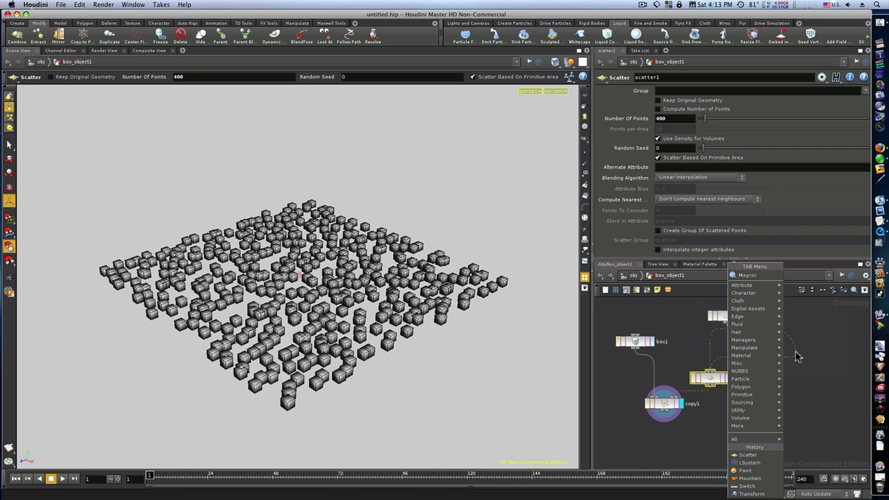
text(o)
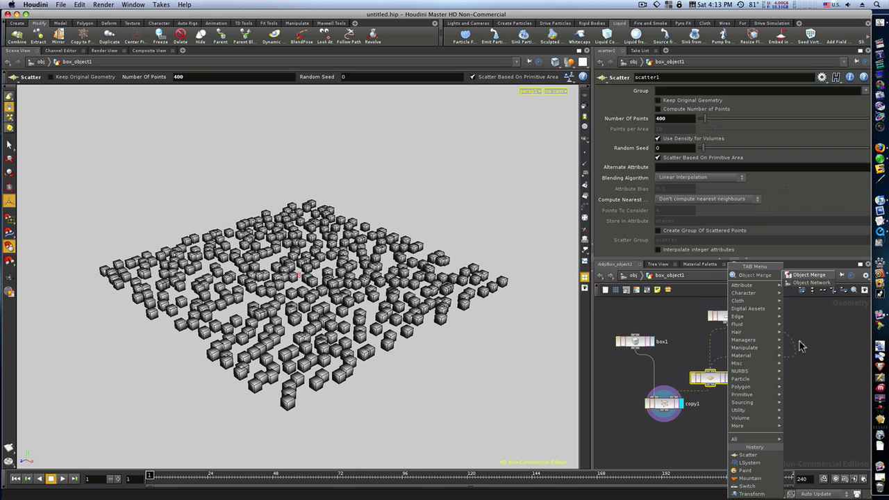
key(Return)
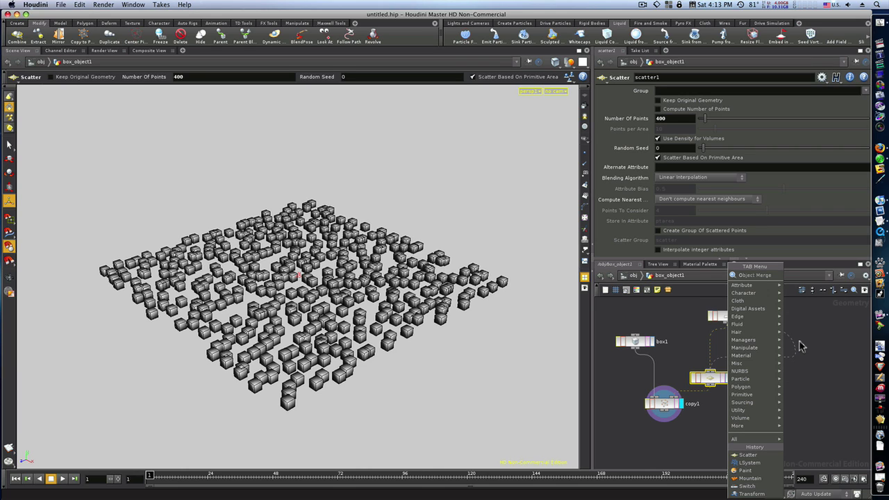
text(mountain)
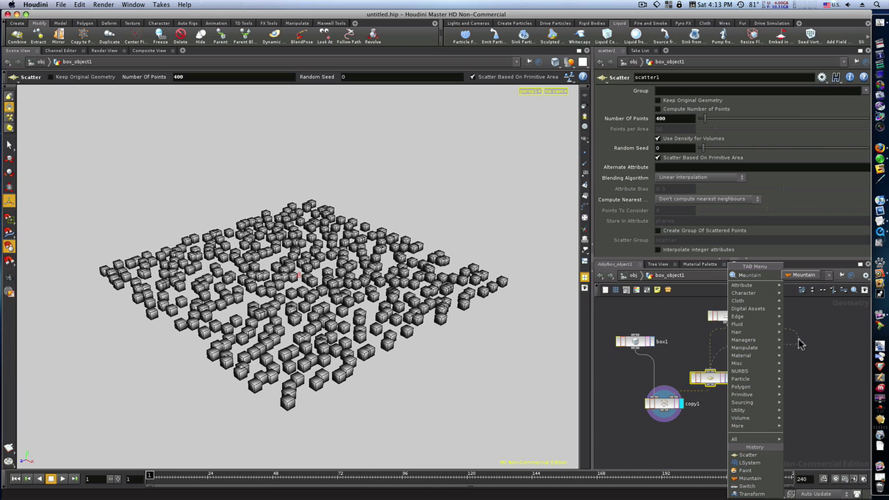
click(803, 275)
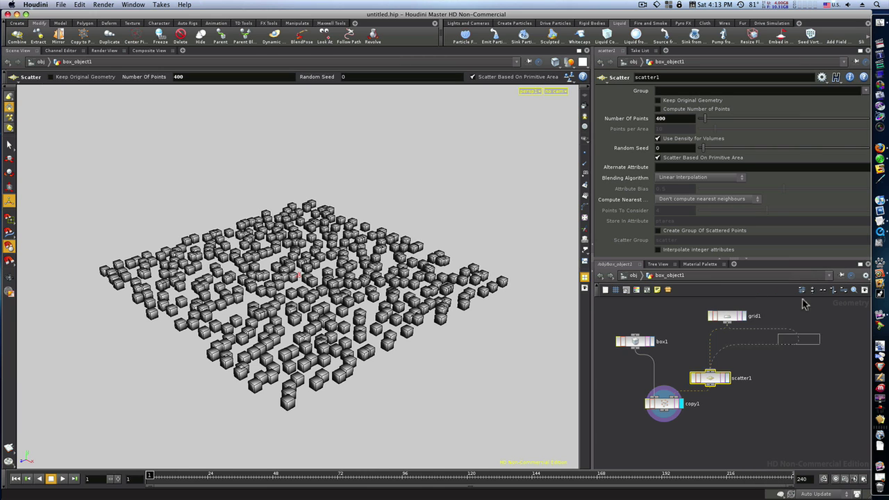
click(769, 345)
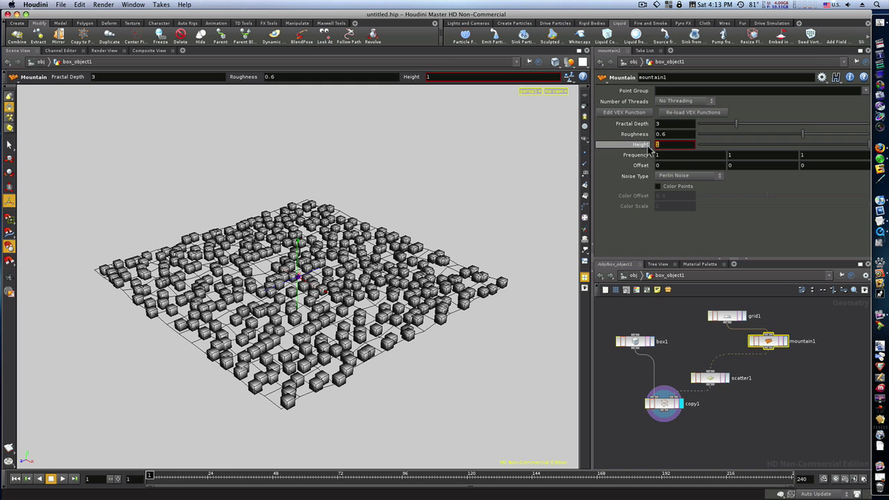
Set the mountain node's height to 4 and view the displaced boxes from the side
text(4)
key(Return)
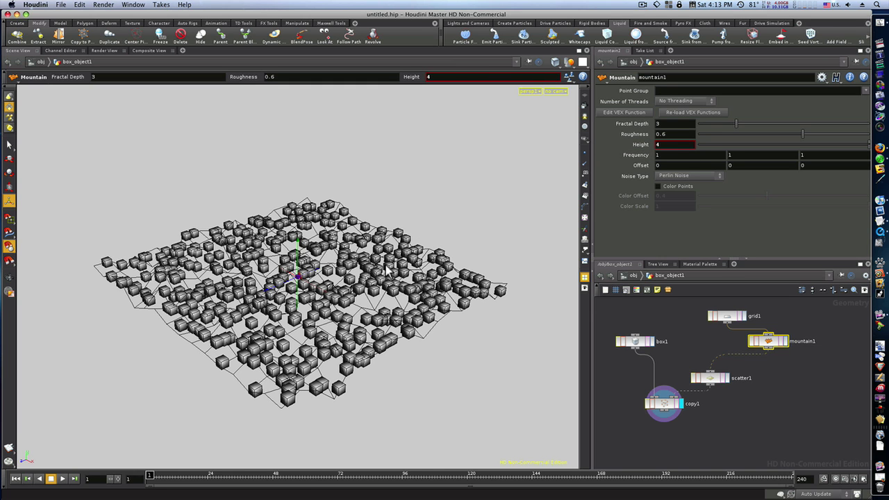
drag(399, 257, 365, 224)
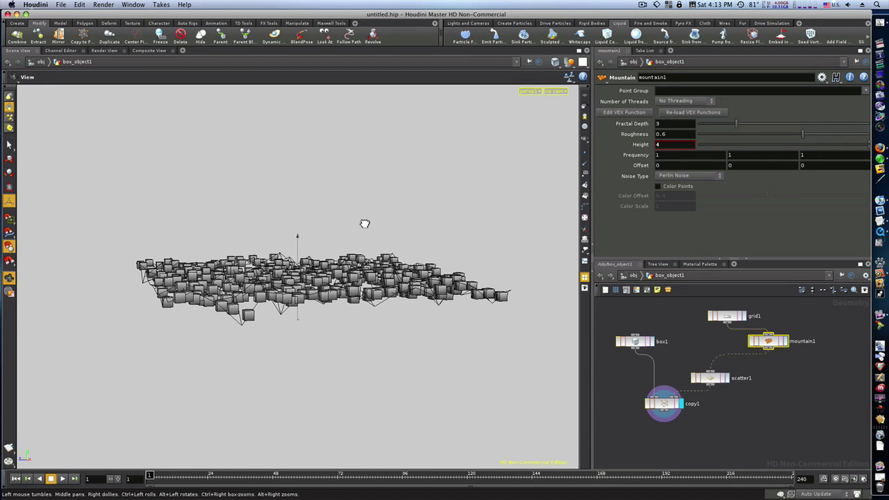
mouse_move(426, 254)
mouse_down()
mouse_move(421, 265)
mouse_move(412, 259)
mouse_up()
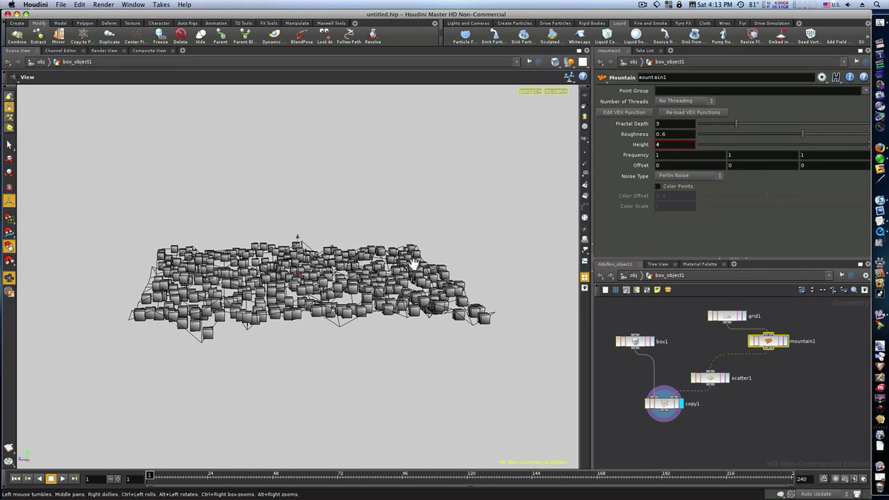
Set the mountain node's height to 11 and roughness to 0.344 for a more strongly displaced grid
middle_click(639, 143)
middle_drag(639, 143, 670, 143)
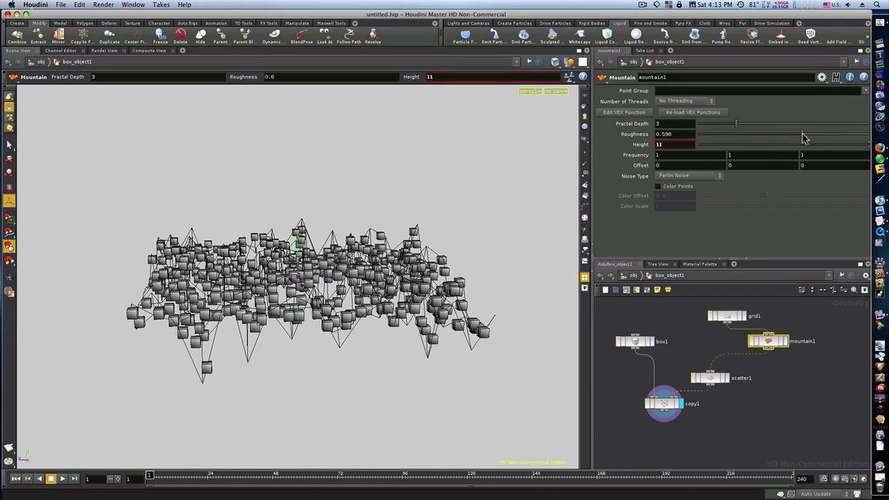
drag(803, 137, 755, 135)
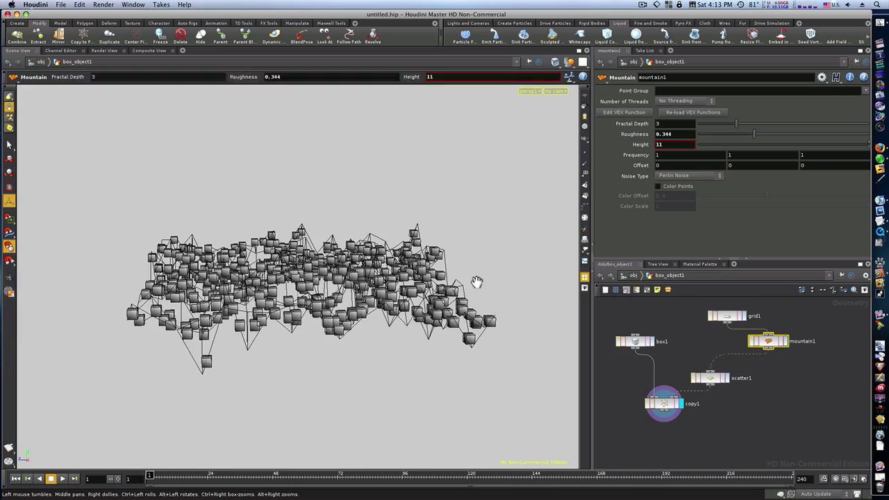
drag(476, 282, 367, 290)
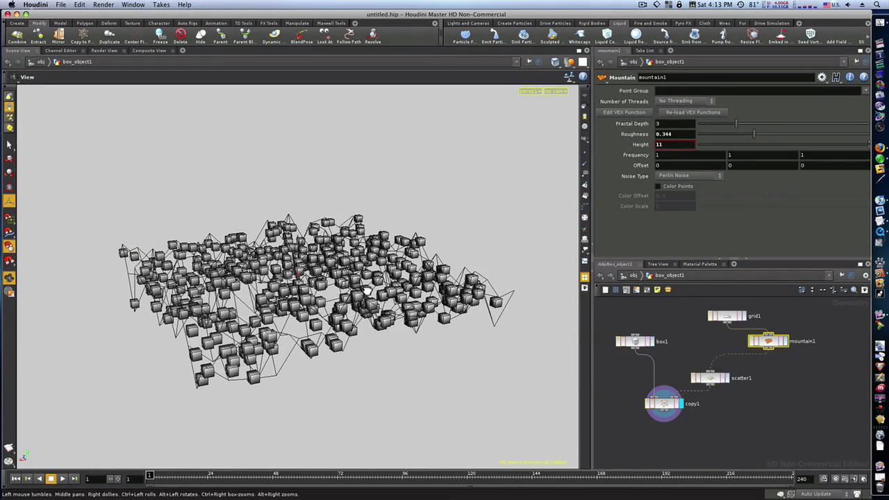
key(Return)
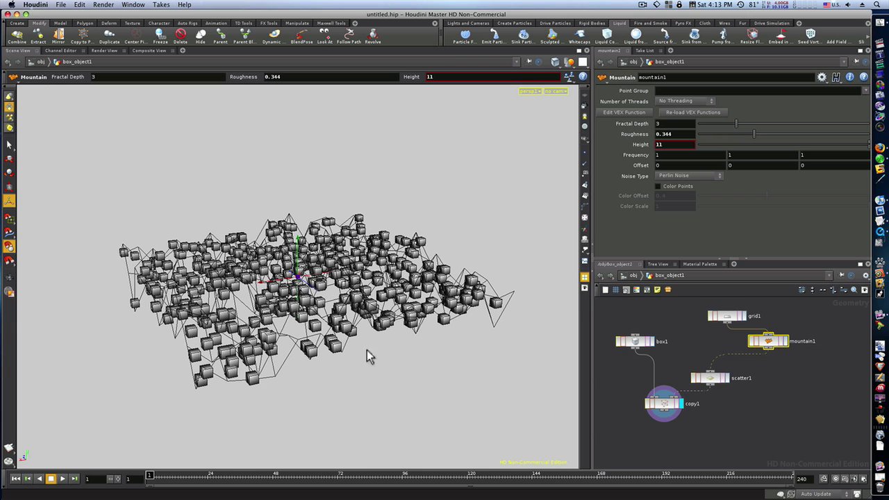
Add an AttribCreate node after mountain1, with the displaced grid as the selected geometry
key(Tab)
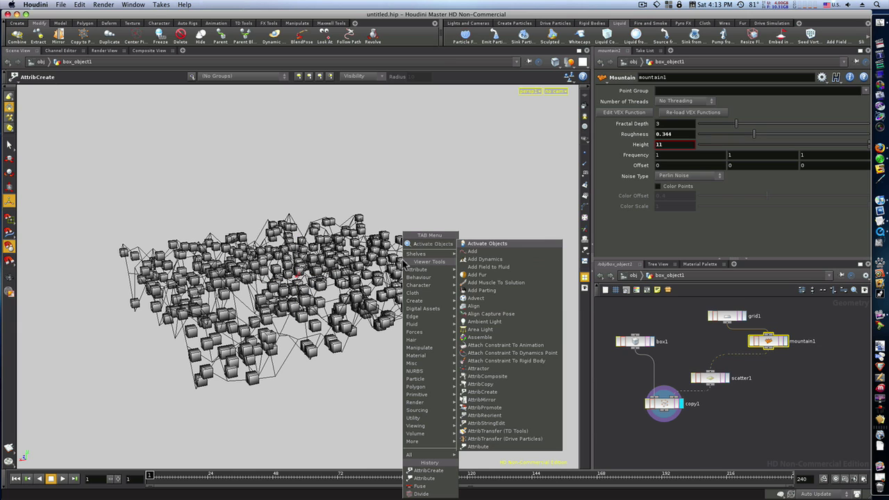
text(Attrib)
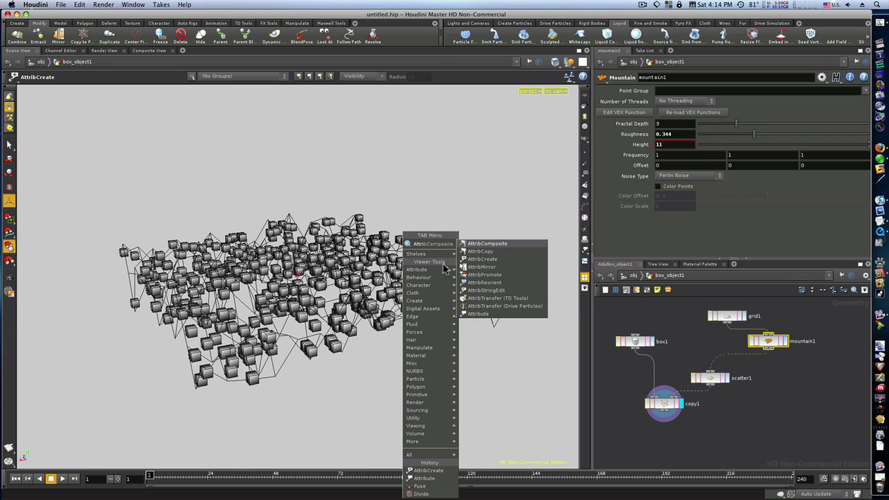
click(479, 259)
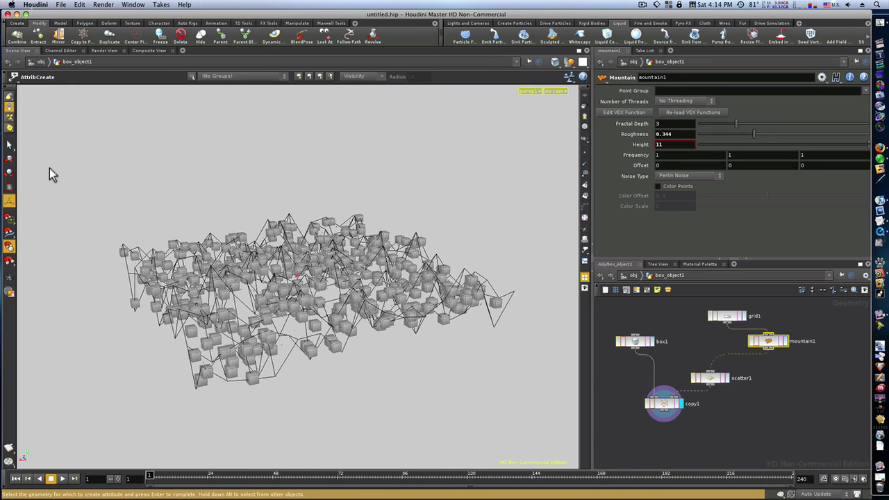
drag(513, 394, 517, 396)
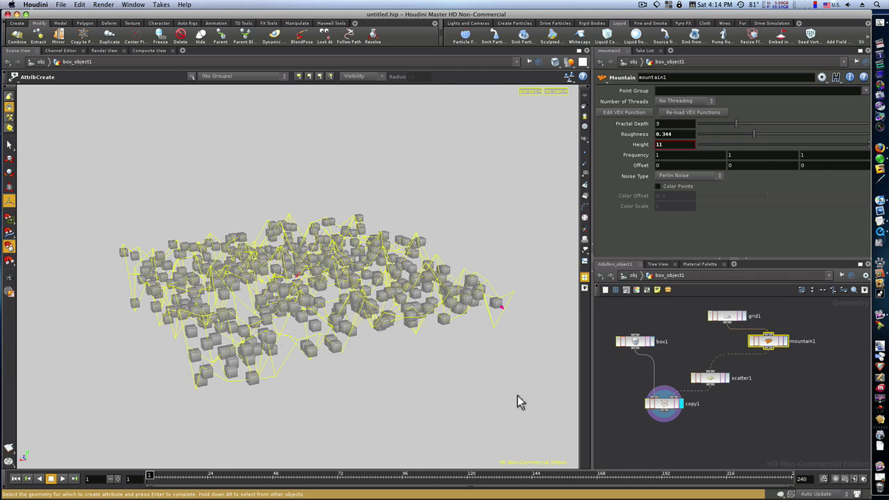
key(Return)
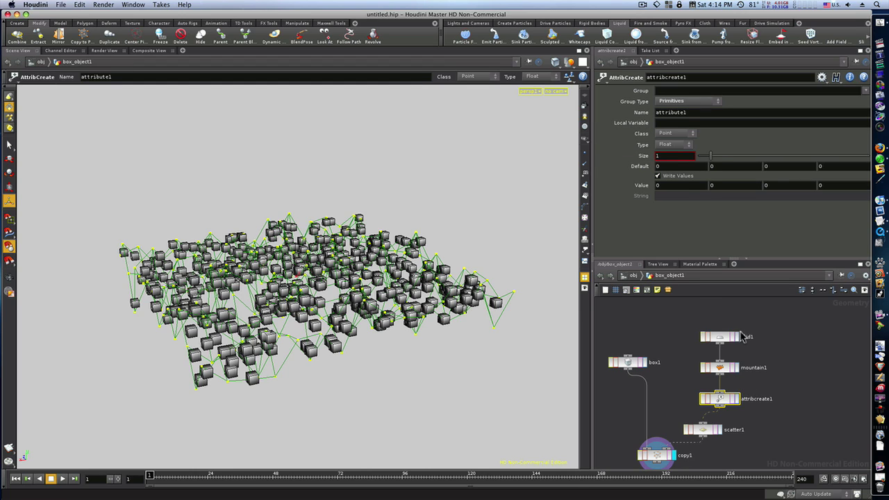
Name the attribute of the new AttribCreate node pscale
double_click(687, 113)
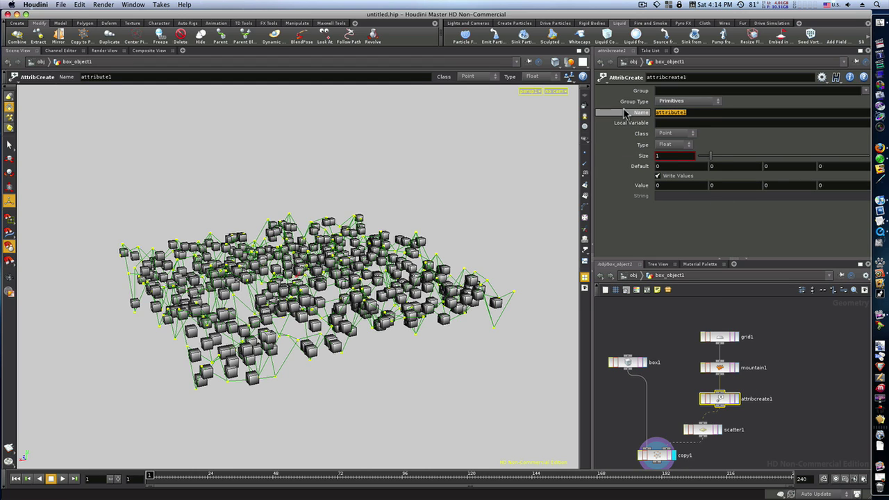
text(p)
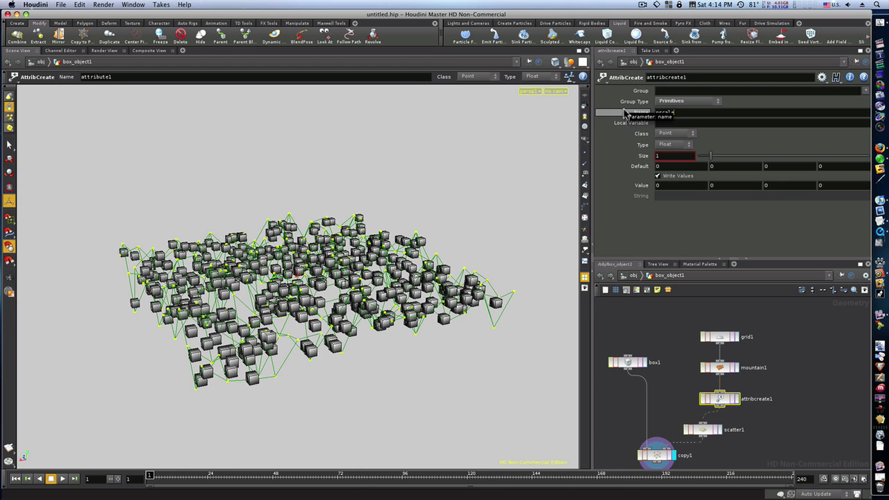
text(scale)
key(Return)
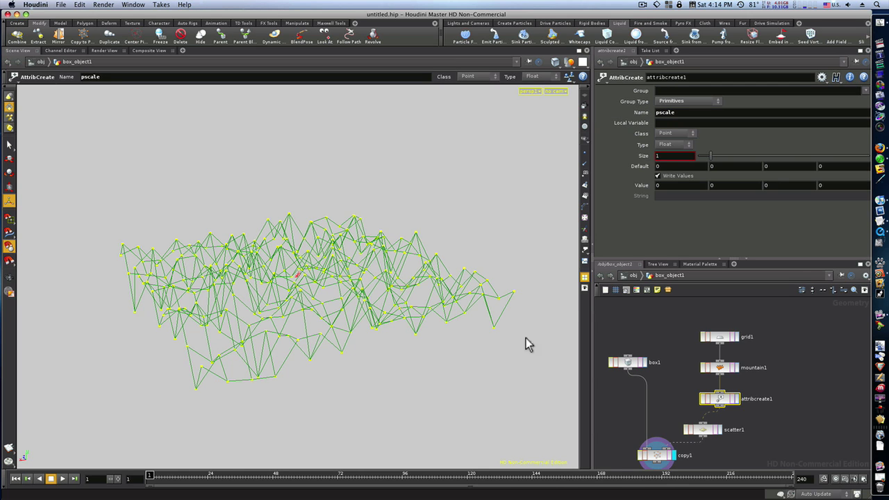
Insert a Paint node between attribcreate1 and scatter1
middle_drag(770, 407, 775, 382)
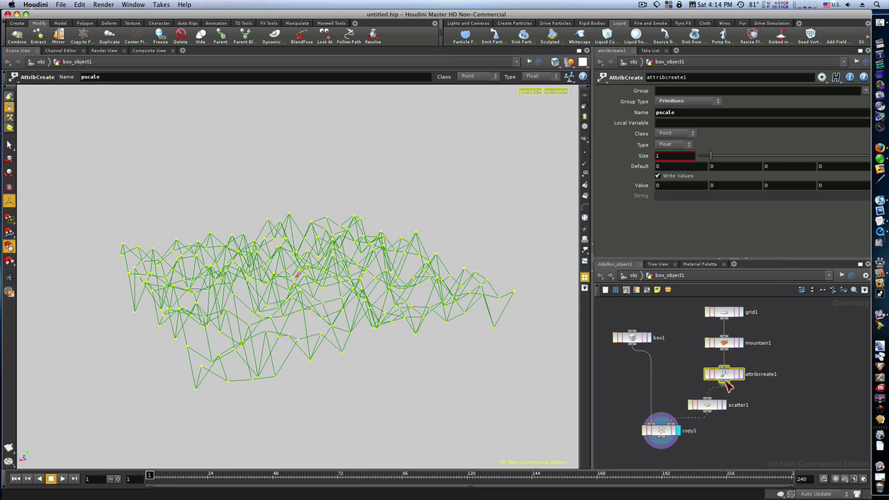
key(Tab)
text(Paint)
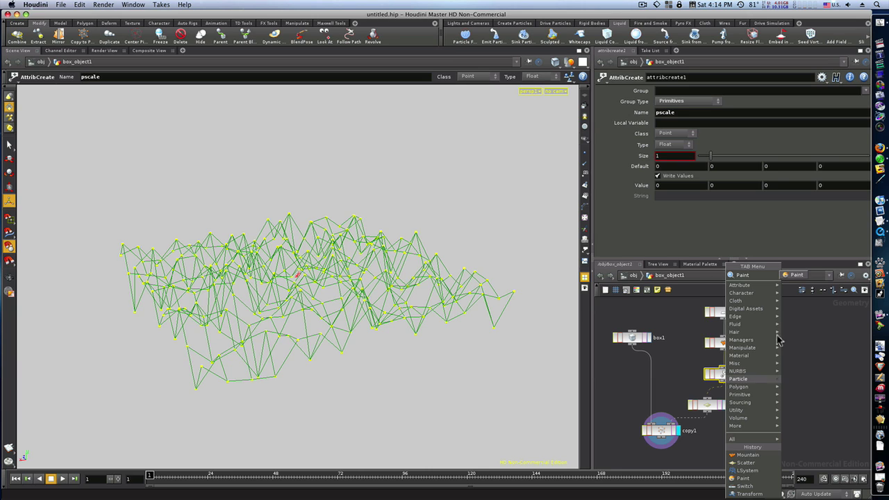
click(797, 277)
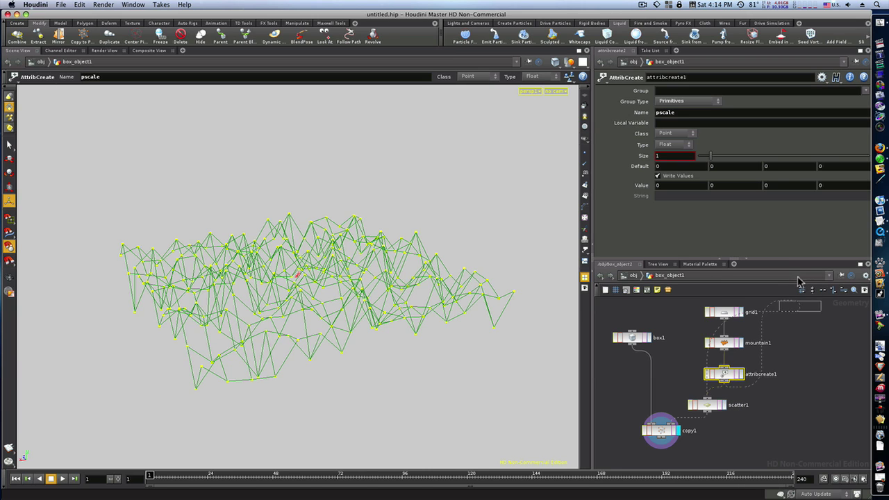
click(813, 389)
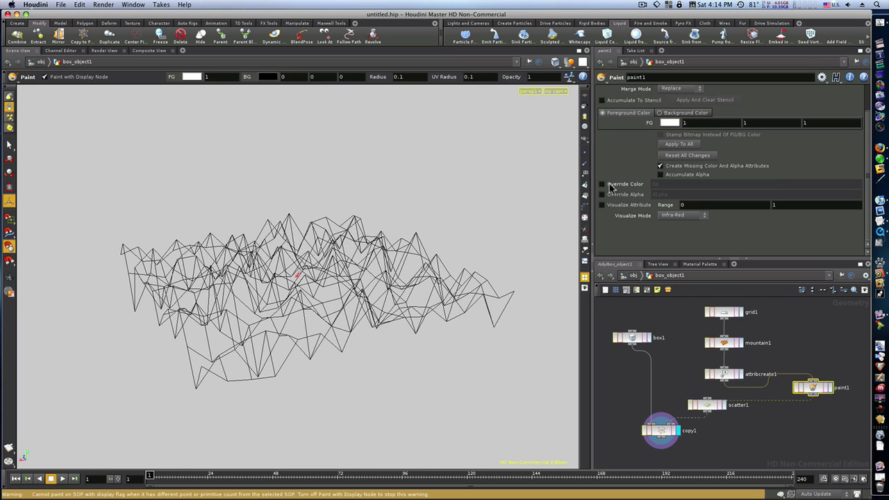
Make paint1 override color with pscale and set its foreground value to 10, radius to 0.6 and opacity to 0.3
click(602, 185)
double_click(652, 184)
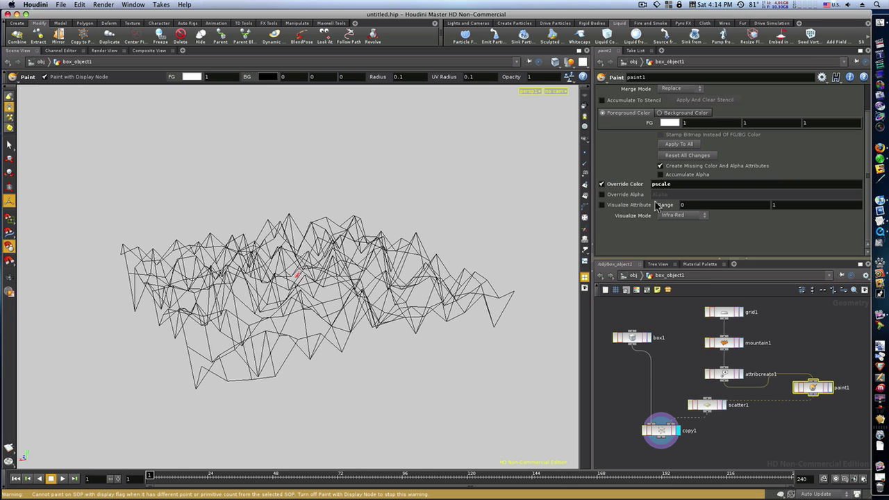
double_click(204, 77)
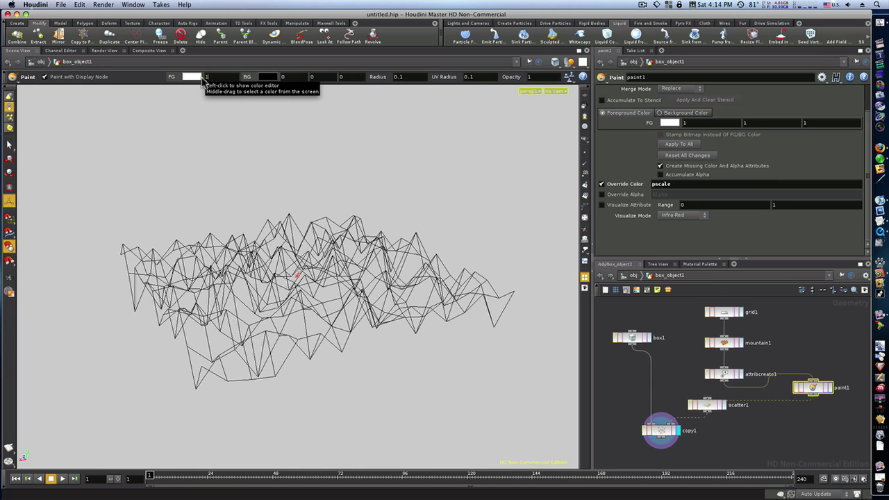
text(0)
key(Return)
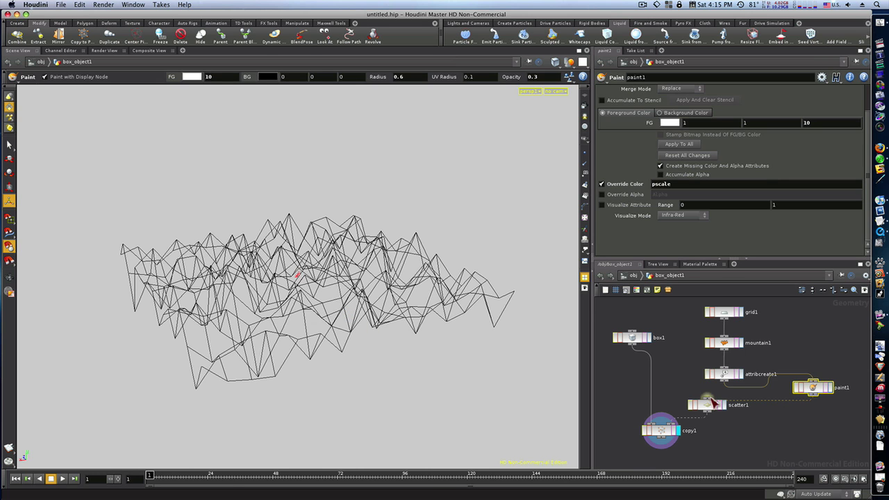
Set the paint brush radius to 1 and paint pscale values across the middle of the grid
key(Escape)
mouse_move(327, 240)
mouse_down()
mouse_move(347, 272)
mouse_move(363, 278)
mouse_up()
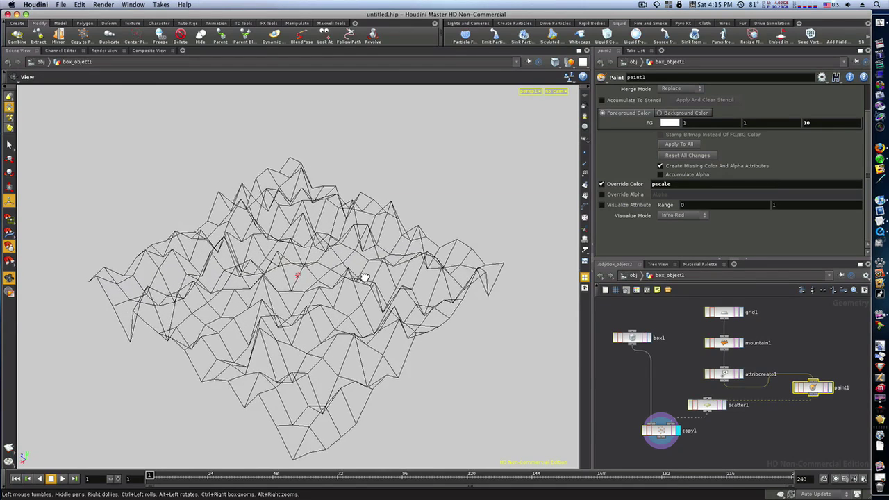
key(Return)
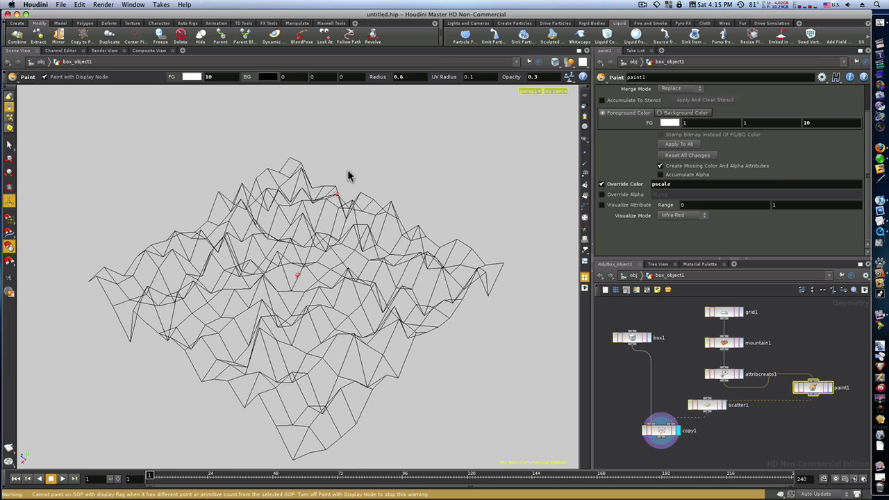
mouse_move(382, 78)
middle_down()
mouse_move(399, 82)
mouse_move(382, 79)
middle_up()
mouse_move(248, 341)
mouse_down()
mouse_move(183, 303)
mouse_move(246, 273)
mouse_move(303, 367)
mouse_move(193, 268)
mouse_move(387, 303)
mouse_move(229, 243)
mouse_move(343, 271)
mouse_move(127, 243)
mouse_move(206, 311)
mouse_move(281, 229)
mouse_move(375, 256)
mouse_up()
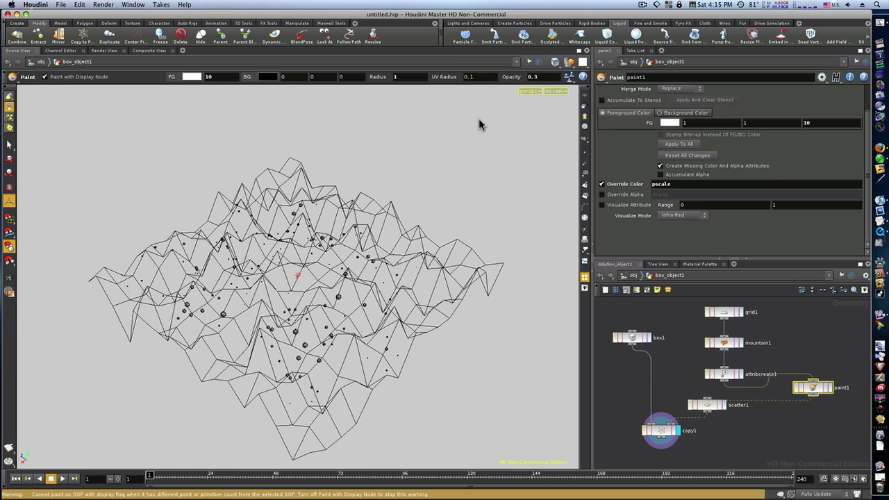
Set the brush opacity to 1, foreground value to 17 and radius to 5, and paint larger boxes across the grid
middle_drag(509, 80, 534, 82)
mouse_move(363, 222)
mouse_down()
mouse_move(311, 198)
mouse_move(254, 284)
mouse_up()
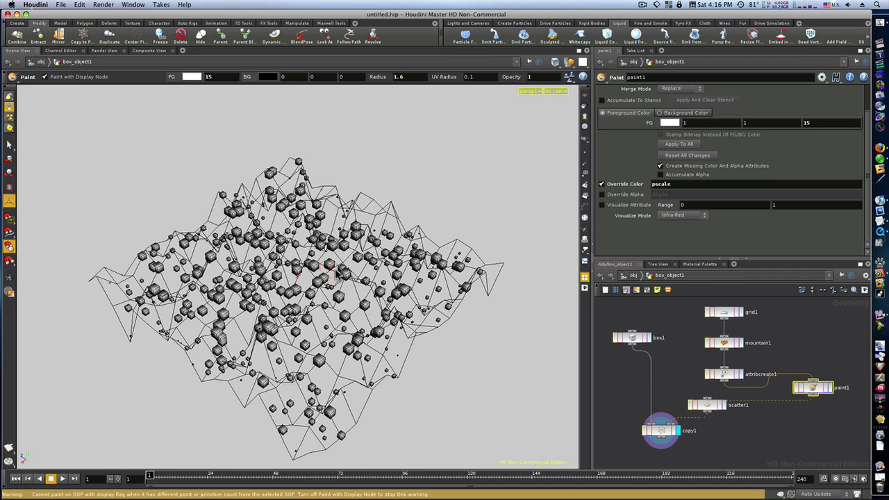
mouse_move(330, 269)
mouse_down()
mouse_move(303, 345)
mouse_move(148, 284)
mouse_move(312, 394)
mouse_move(248, 348)
mouse_up()
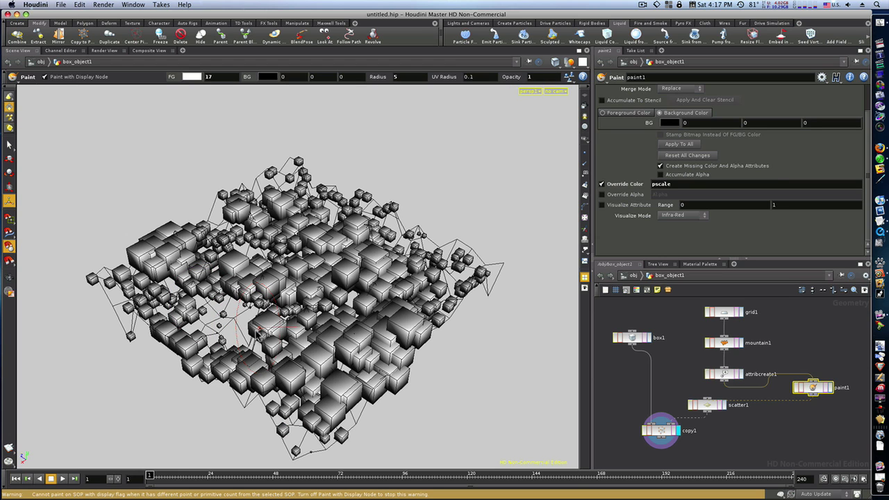
Paint the background value 0 through the middle of the grid to shrink boxes, and the foreground value at its back
mouse_move(165, 246)
middle_down()
mouse_move(321, 324)
mouse_move(324, 358)
middle_up()
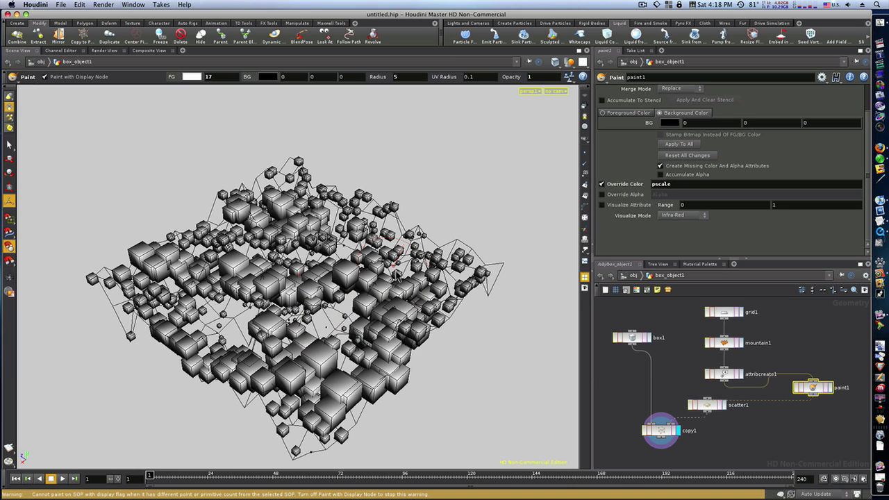
mouse_move(330, 207)
mouse_down()
mouse_move(419, 229)
mouse_move(437, 264)
mouse_move(211, 313)
mouse_up()
middle_click(223, 318)
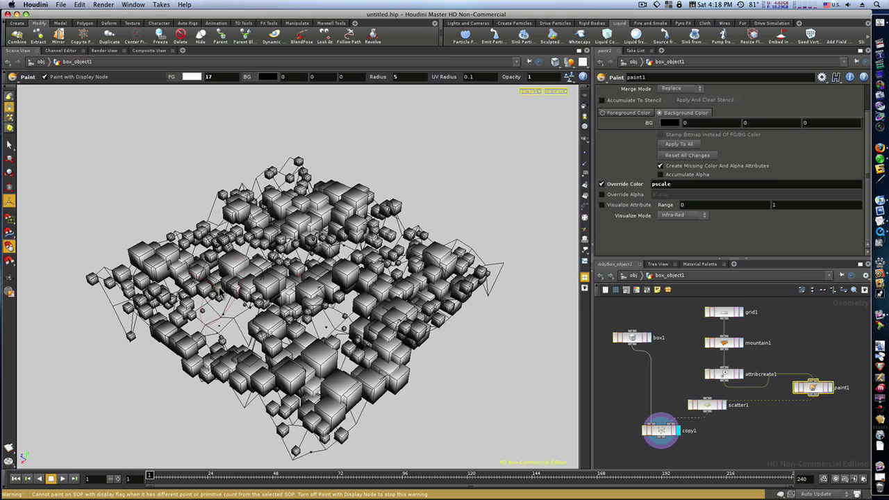
Paint the foreground pscale value on spots around the grid's edges to enlarge the boxes there
drag(196, 240, 227, 243)
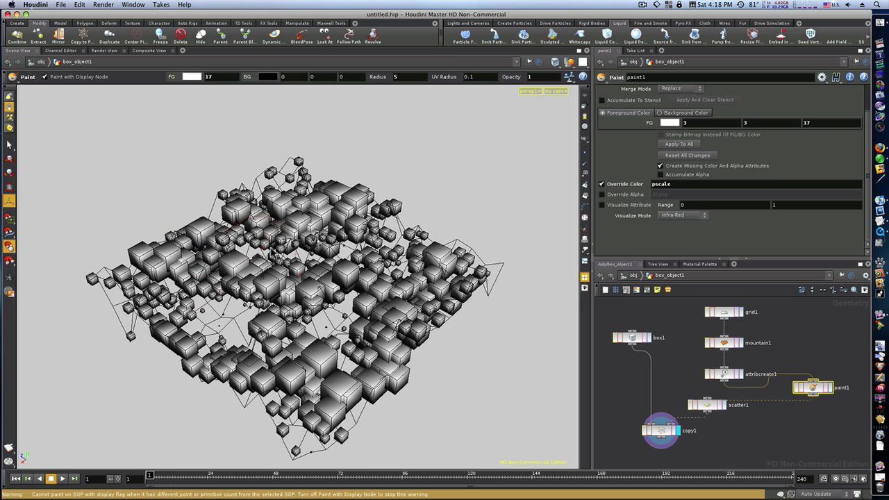
click(303, 194)
click(409, 245)
click(434, 324)
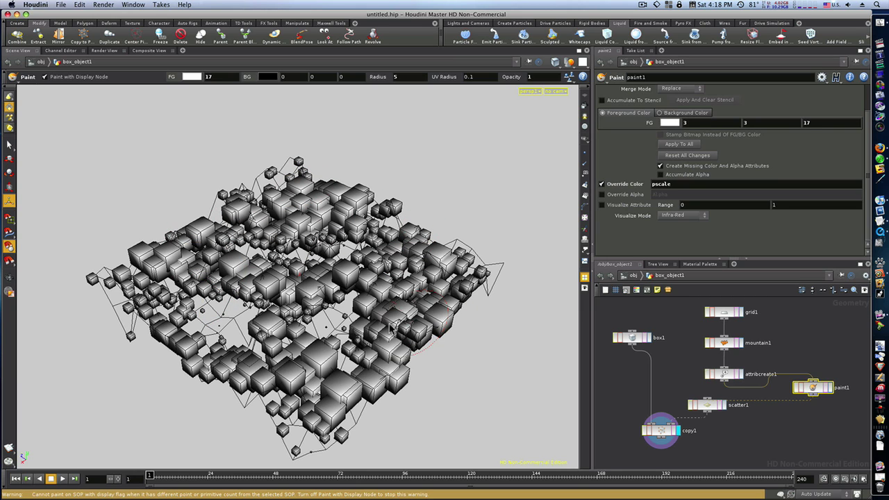
click(346, 339)
click(335, 390)
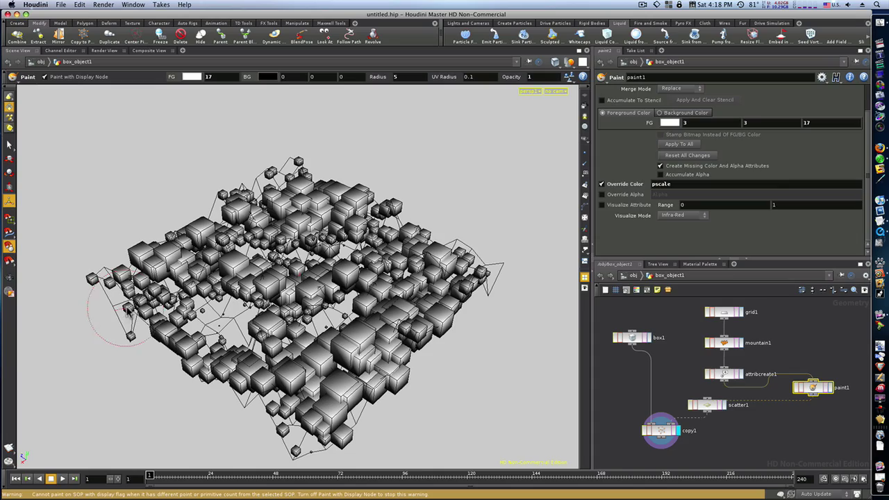
drag(128, 310, 163, 313)
Add an LSystem node to the network just below box1
key(space)
mouse_move(413, 276)
mouse_down()
mouse_move(358, 268)
mouse_move(289, 216)
mouse_move(305, 235)
mouse_move(454, 229)
mouse_move(493, 244)
mouse_up()
key(Return)
click(618, 387)
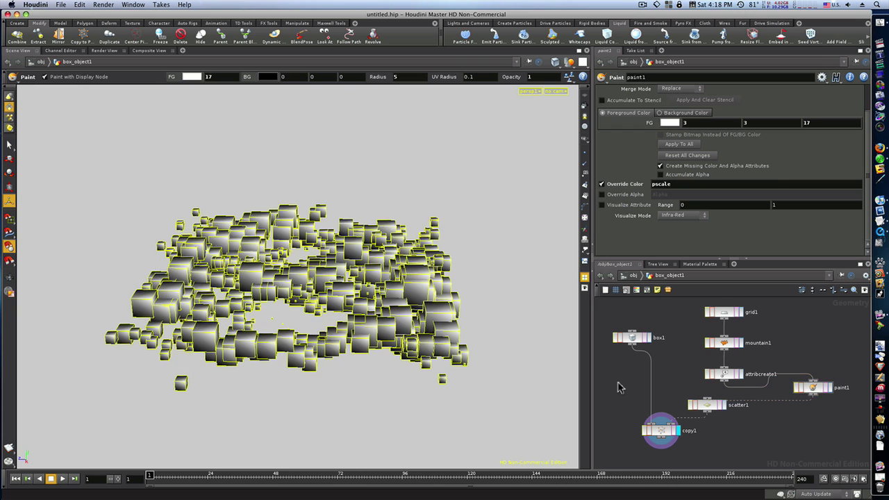
key(Tab)
text(l)
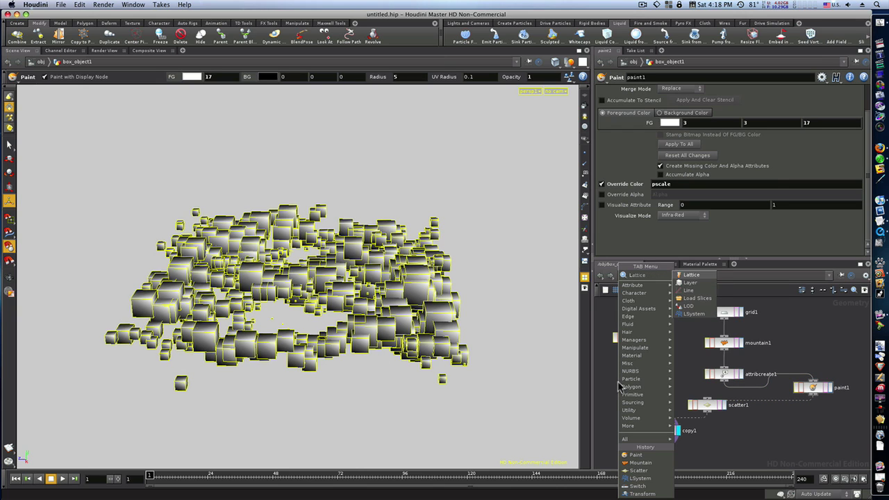
text(s)
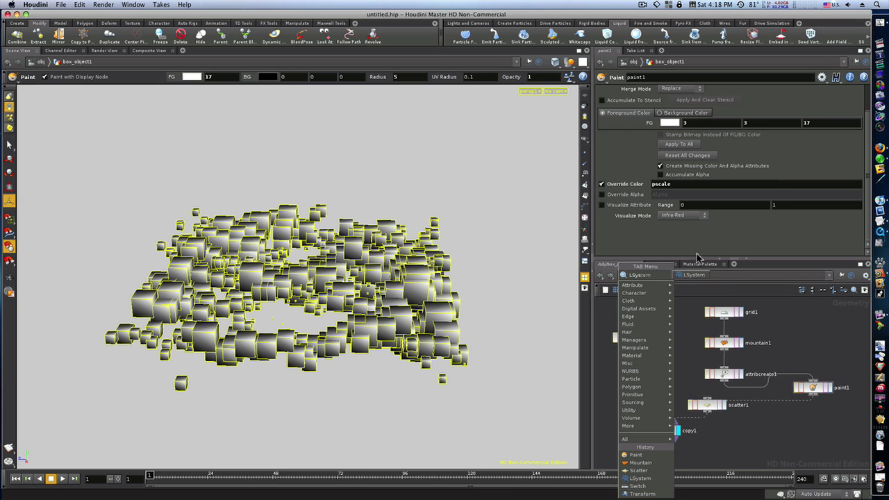
key(Return)
click(619, 362)
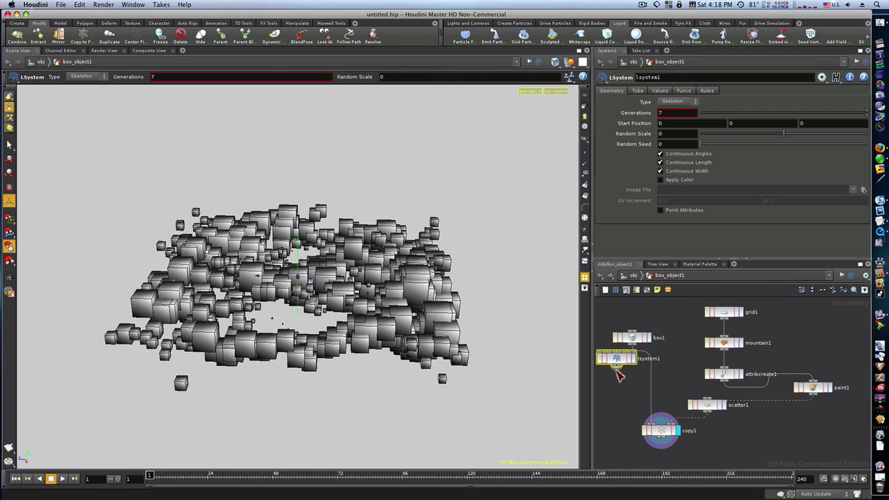
Connect lsystem1 to copy1's first input in place of box1 and inspect the copied trees from another angle
click(650, 421)
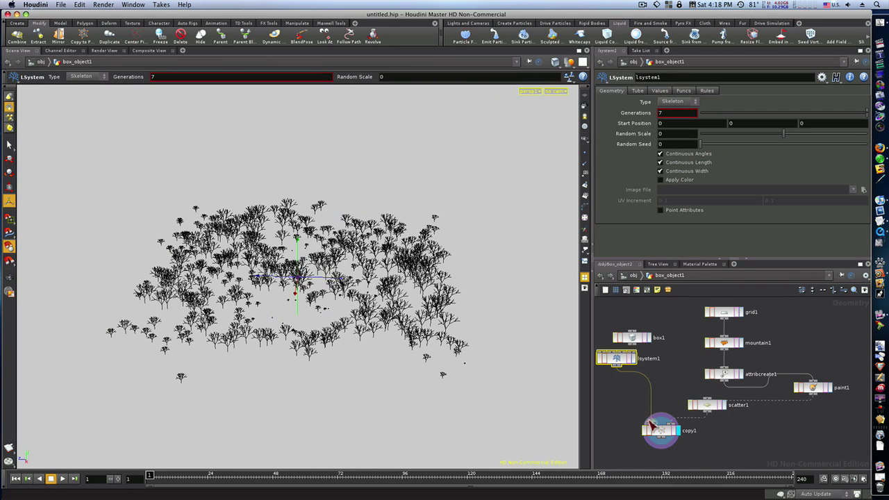
key(Escape)
drag(351, 252, 466, 269)
key(Return)
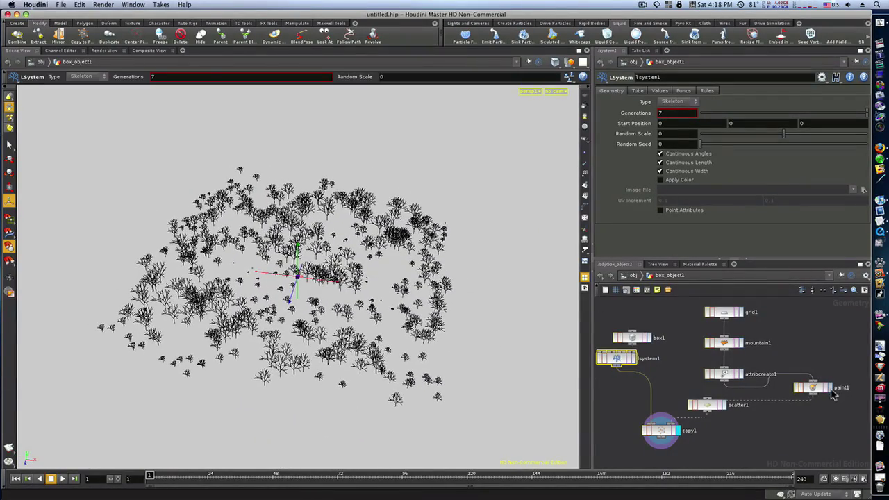
Paint the foreground pscale value with paint1 across the middle of the grid to enlarge the trees, and set the foreground value to 17.3
click(813, 387)
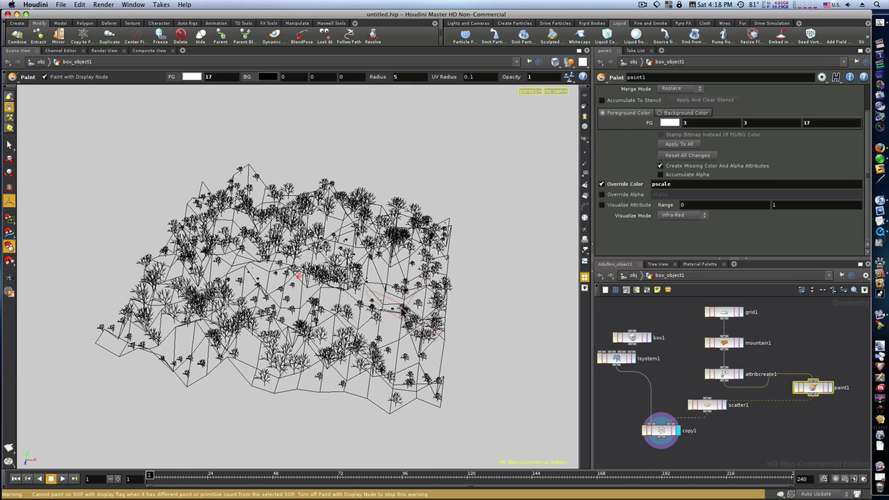
mouse_move(377, 316)
mouse_down()
mouse_move(389, 271)
mouse_move(277, 255)
mouse_move(247, 258)
mouse_move(392, 354)
mouse_move(226, 331)
mouse_move(273, 359)
mouse_move(173, 227)
mouse_move(292, 229)
mouse_move(298, 198)
mouse_move(423, 222)
mouse_move(347, 212)
mouse_move(288, 274)
mouse_move(208, 278)
mouse_move(420, 260)
mouse_move(397, 299)
mouse_move(423, 305)
mouse_move(416, 368)
mouse_move(229, 312)
mouse_move(332, 385)
mouse_move(103, 304)
mouse_move(184, 316)
mouse_move(201, 268)
mouse_move(274, 271)
mouse_move(320, 305)
mouse_move(329, 194)
mouse_move(238, 161)
mouse_move(264, 187)
mouse_move(274, 182)
mouse_move(236, 167)
mouse_move(284, 189)
mouse_move(318, 183)
mouse_move(431, 249)
mouse_move(392, 267)
mouse_move(399, 316)
mouse_move(416, 327)
mouse_move(291, 316)
mouse_move(158, 321)
mouse_move(139, 291)
mouse_move(146, 267)
mouse_up()
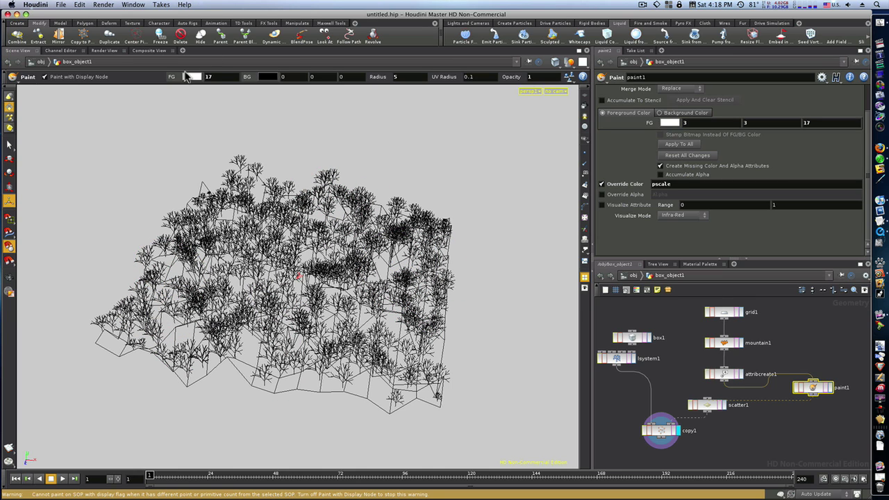
middle_drag(176, 78, 177, 73)
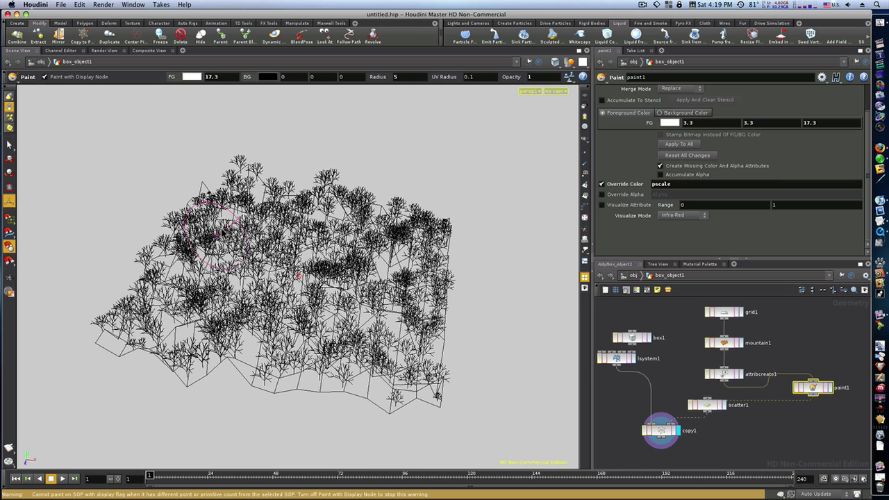
mouse_move(397, 274)
mouse_down()
mouse_move(386, 272)
mouse_move(361, 347)
mouse_move(109, 307)
mouse_move(198, 338)
mouse_move(298, 184)
mouse_move(257, 188)
mouse_move(254, 282)
mouse_move(399, 283)
mouse_move(327, 283)
mouse_move(297, 248)
mouse_move(310, 283)
mouse_move(321, 276)
mouse_up()
key(Escape)
key(Return)
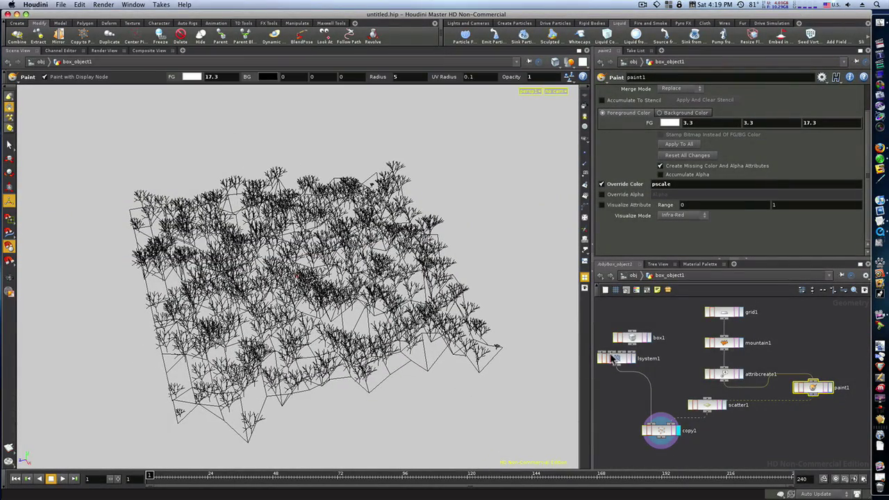
Insert a Switch node between lsystem1 and copy1, and connect box1 as its second input, keeping Select Input at 0
drag(624, 339, 629, 334)
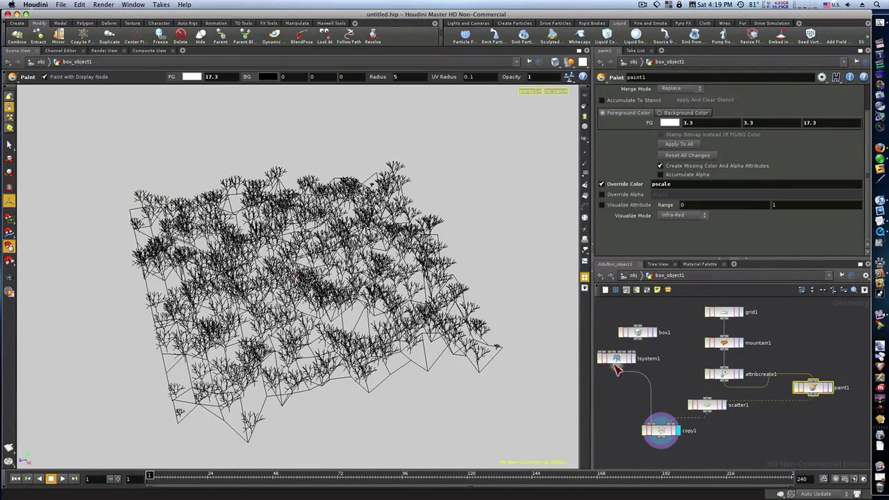
key(Tab)
text(Switch)
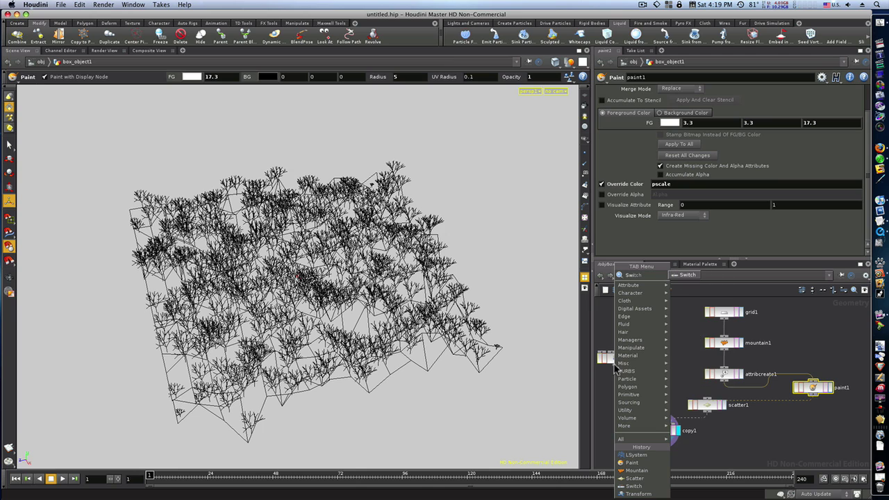
click(685, 275)
click(640, 384)
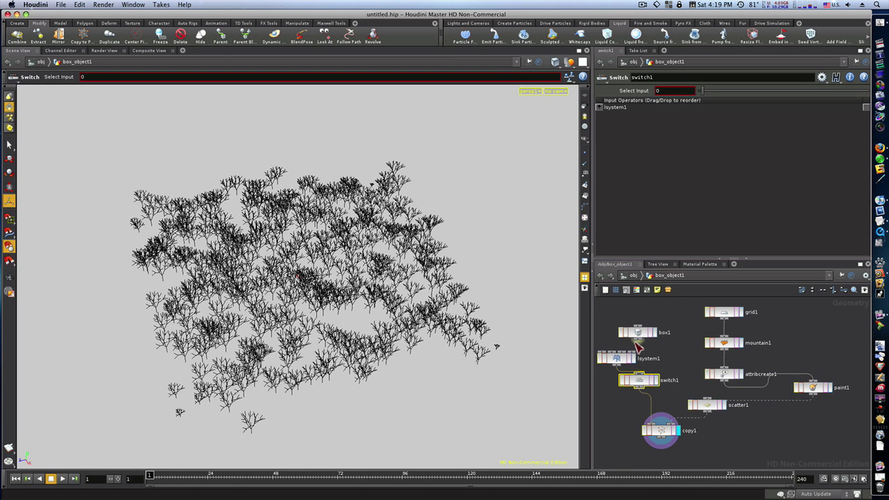
click(643, 373)
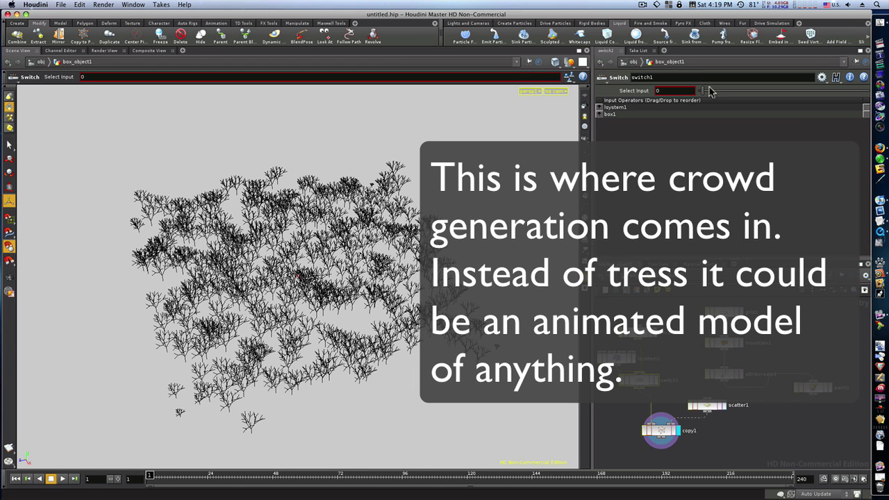
drag(720, 95, 699, 95)
Collapse all the nodes in box_object1 into a subnetwork and rename it forest1
middle_drag(708, 375, 726, 365)
right_drag(713, 360, 696, 361)
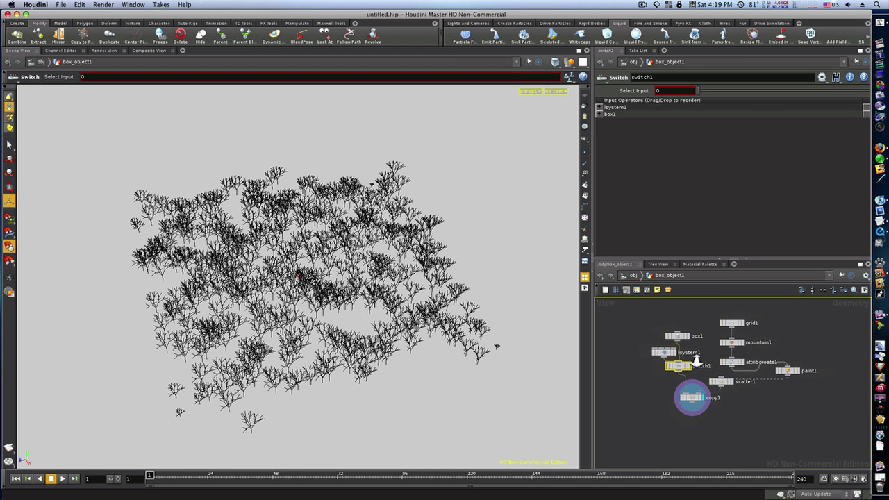
drag(646, 322, 831, 419)
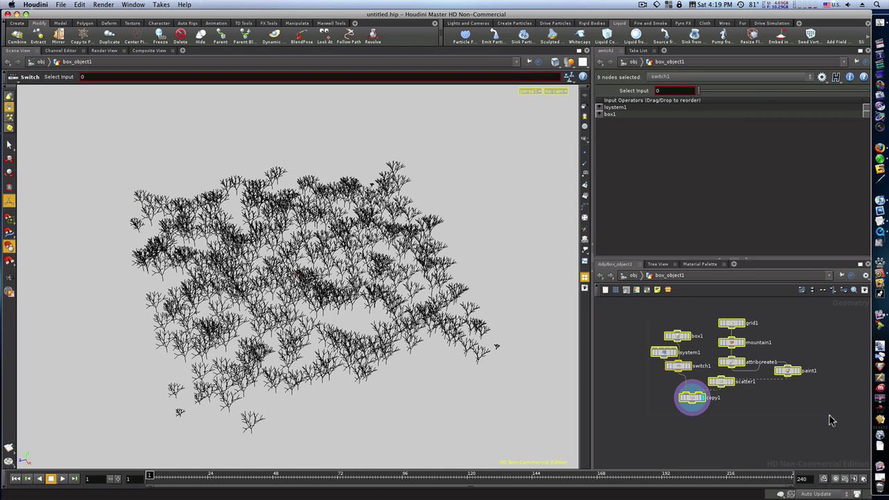
key(shift+c)
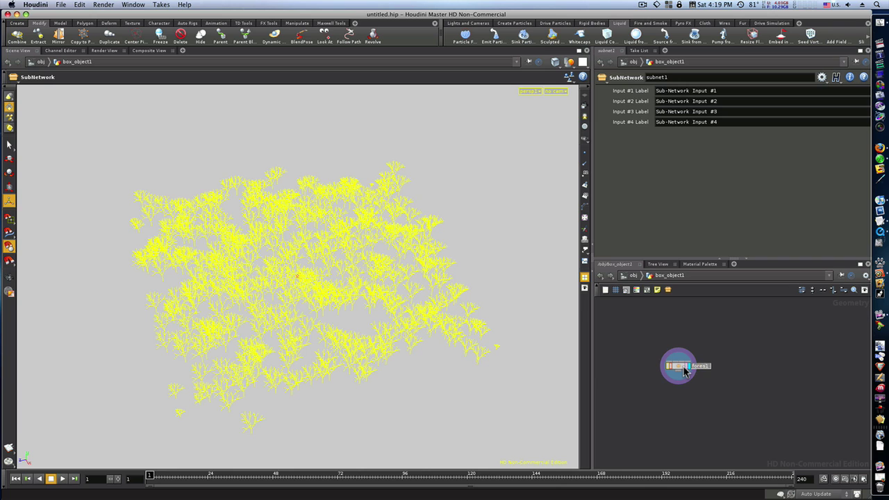
key(Return)
Open the parameter interface editor for forest1, move it clear of the parameters, and enter the forest1 subnetwork
right_click(683, 372)
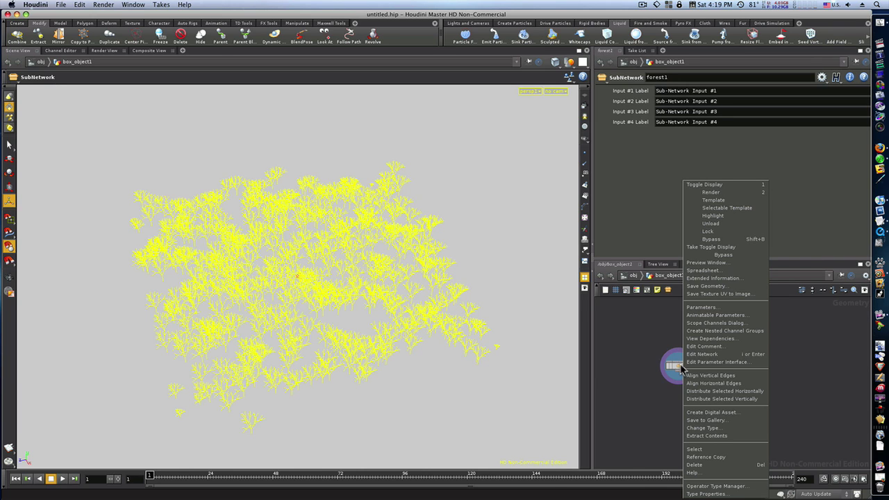
click(715, 361)
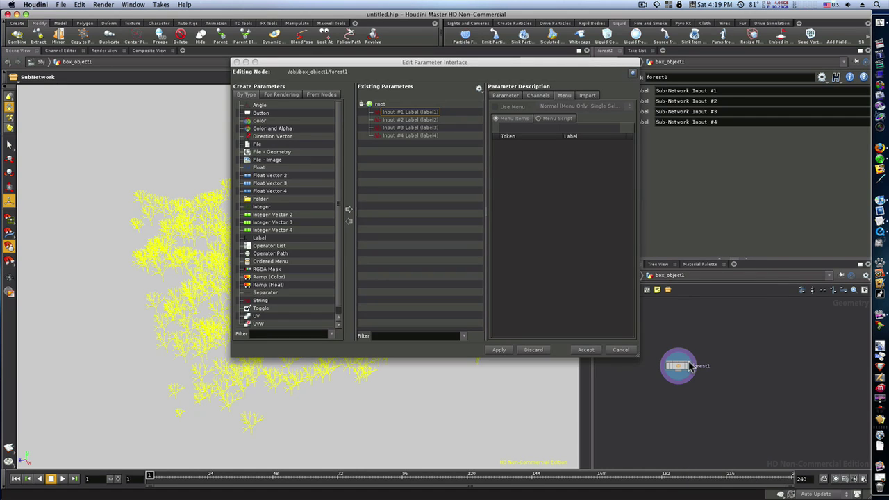
drag(511, 64, 420, 71)
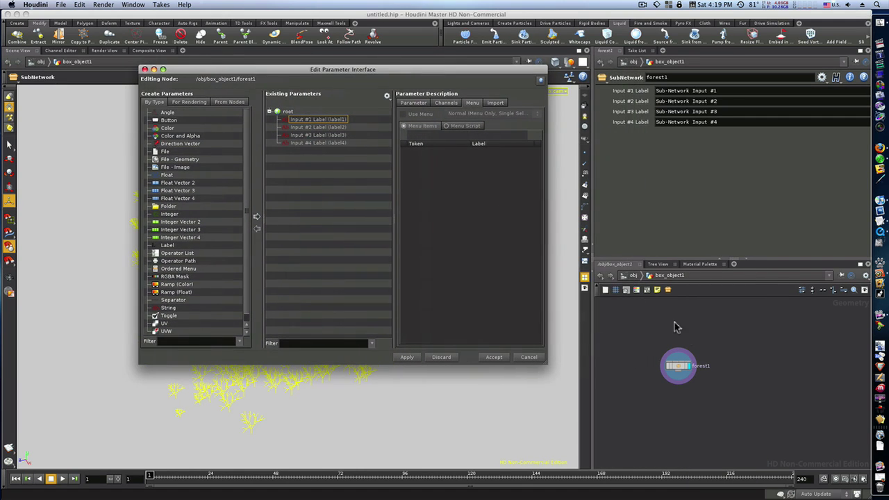
double_click(679, 368)
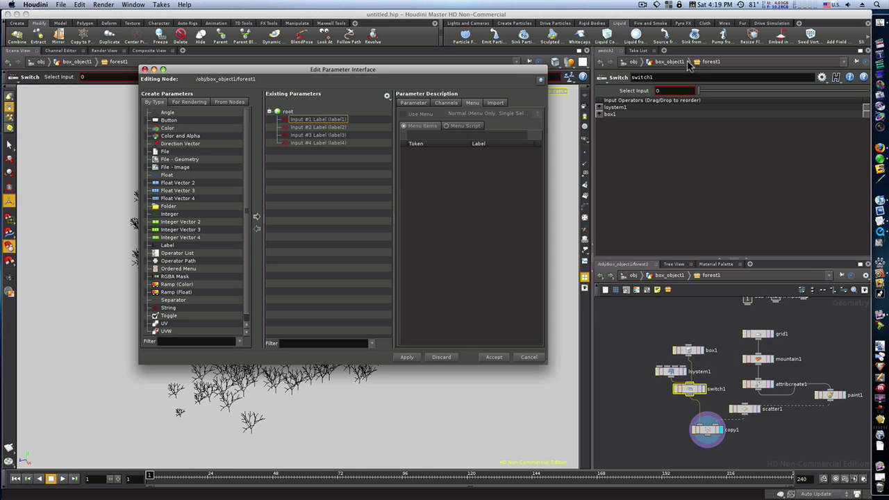
Promote grid1's Size, Rows and Columns parameters to the forest1 interface
click(763, 335)
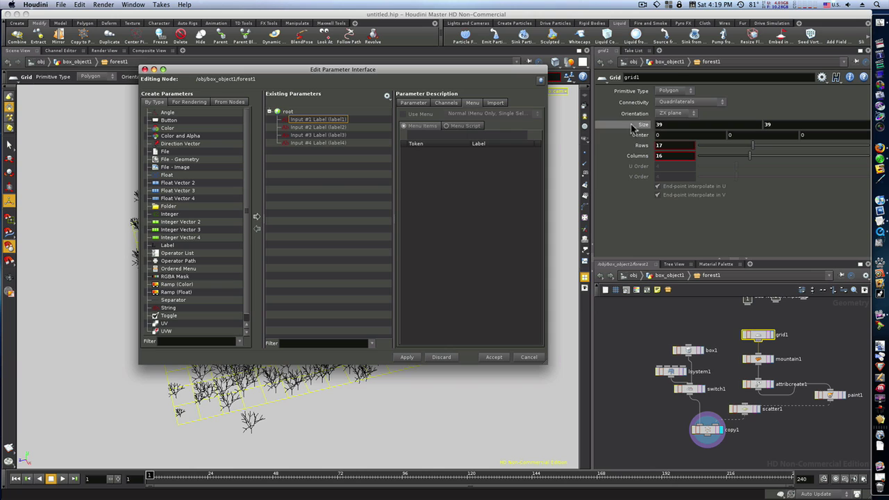
drag(632, 128, 303, 190)
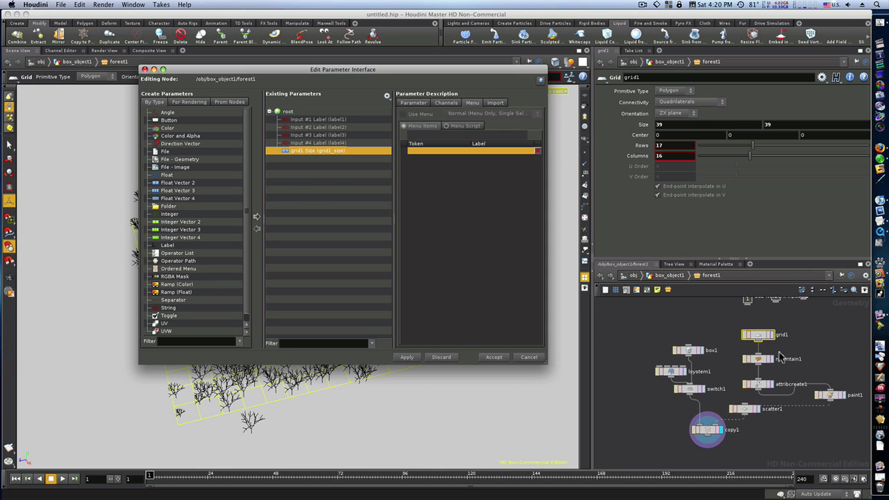
drag(640, 145, 368, 197)
drag(618, 158, 318, 219)
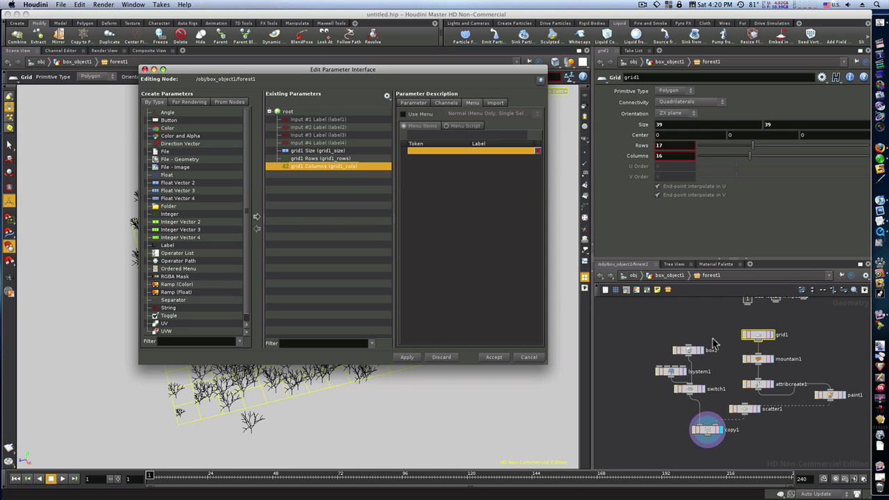
Promote mountain1's Height and scatter1's Number Of Points to the forest1 interface
click(756, 360)
drag(640, 144, 362, 224)
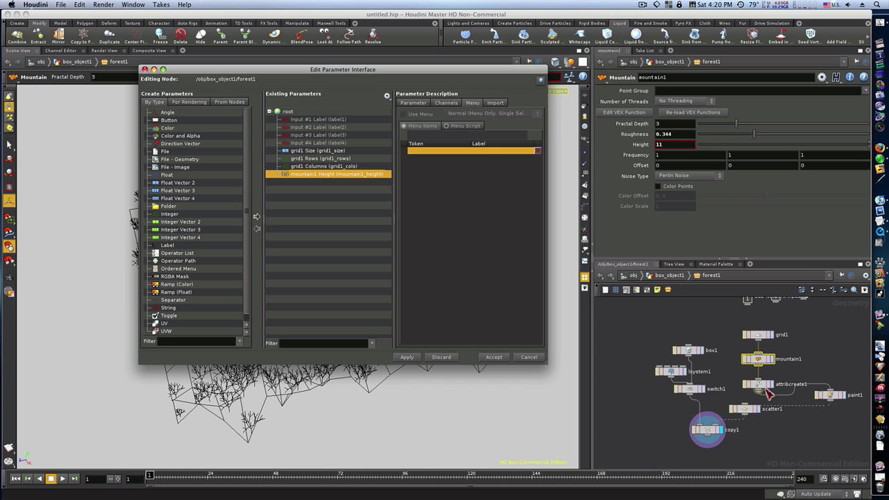
click(745, 411)
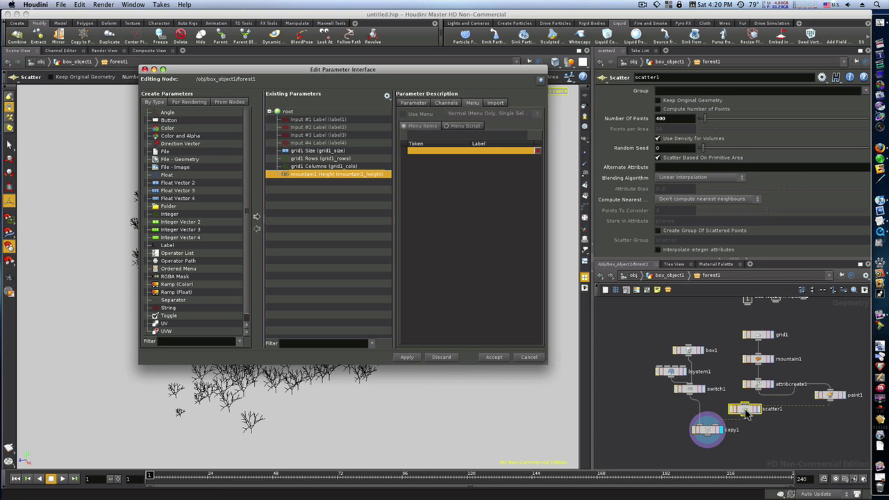
drag(628, 118, 302, 234)
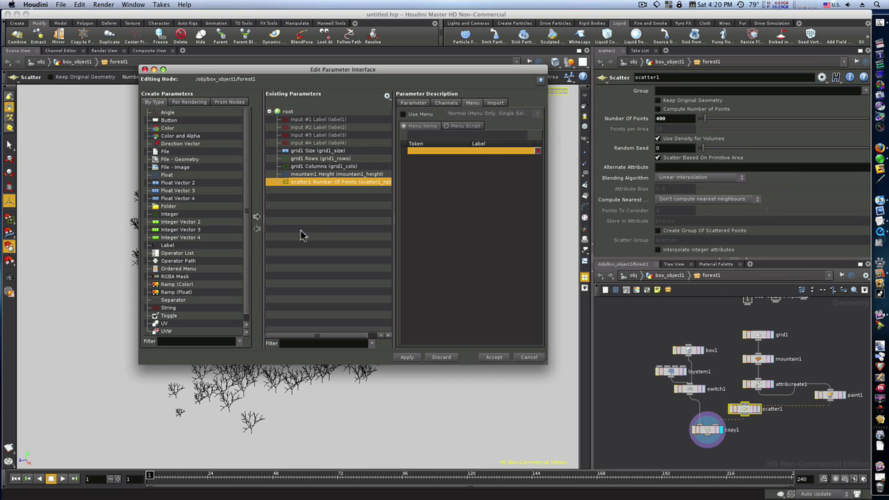
Promote lsystem1's Random Scale and Random Seed to the forest1 interface
click(670, 373)
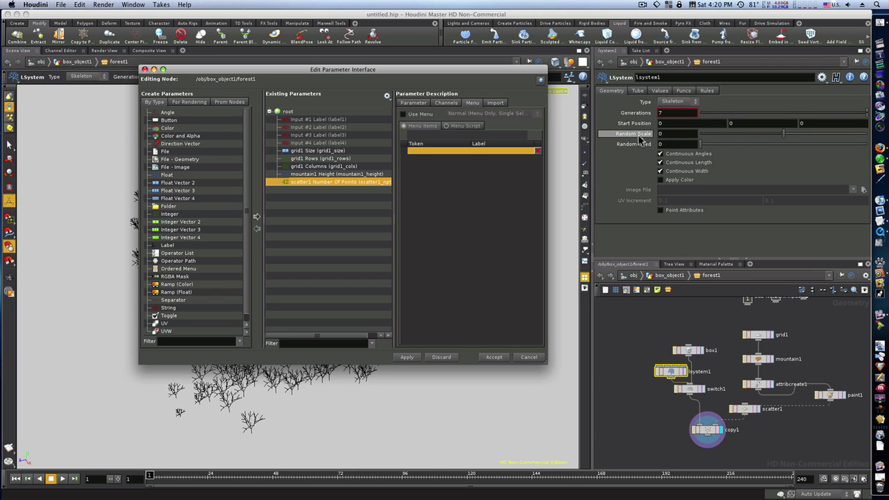
drag(638, 133, 354, 240)
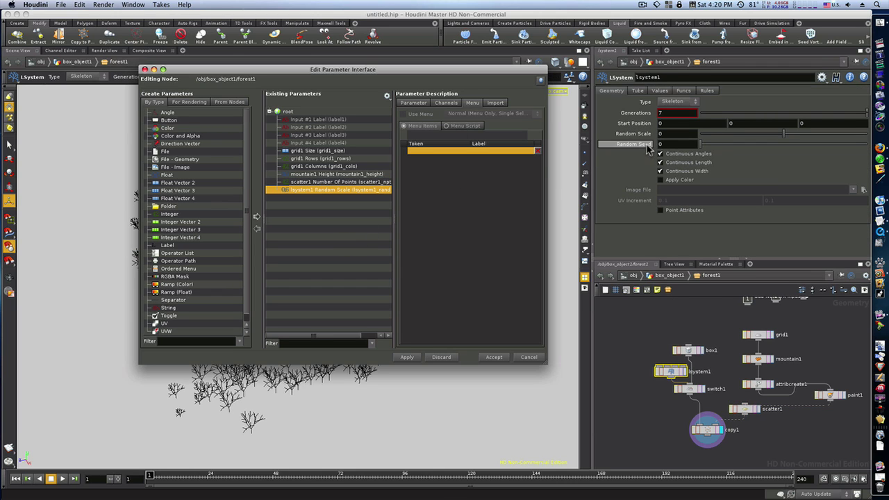
drag(648, 147, 368, 264)
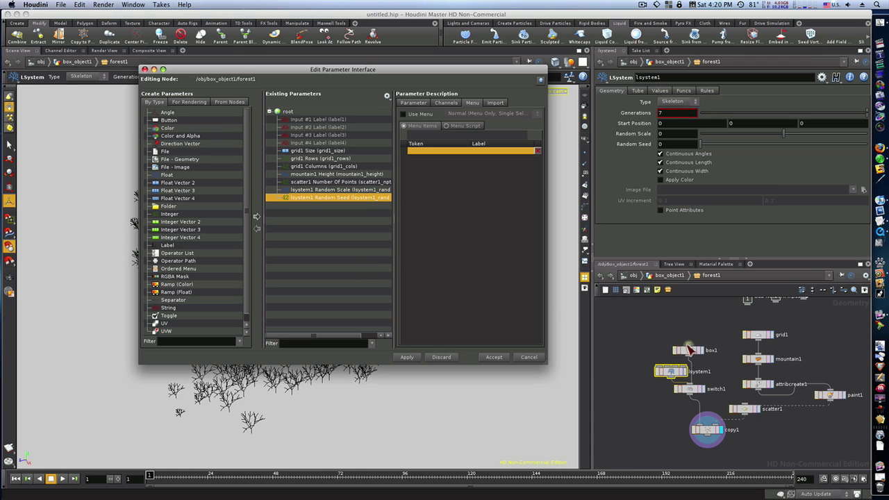
Promote box1's Size to the forest1 interface, then apply and accept the interface changes
click(689, 349)
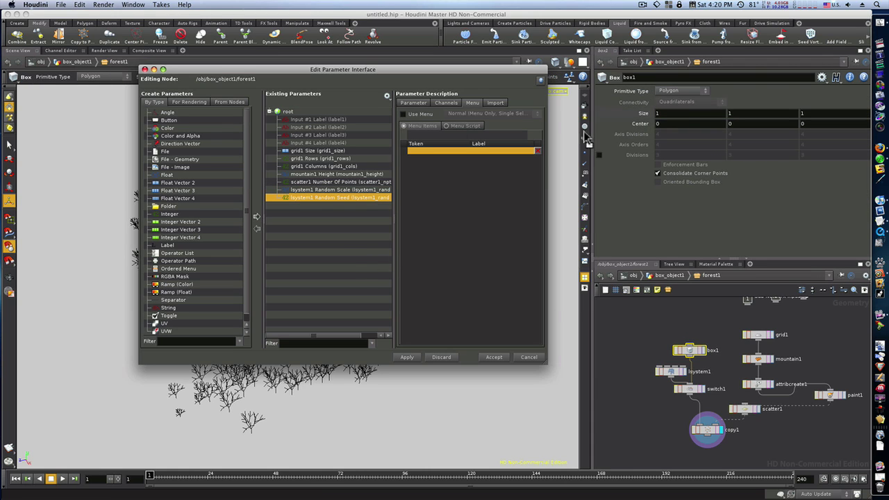
drag(586, 138, 340, 254)
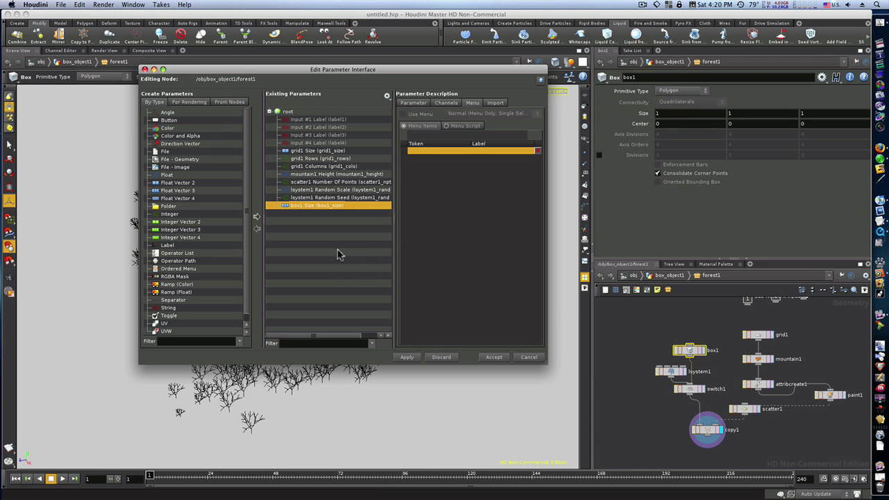
click(407, 358)
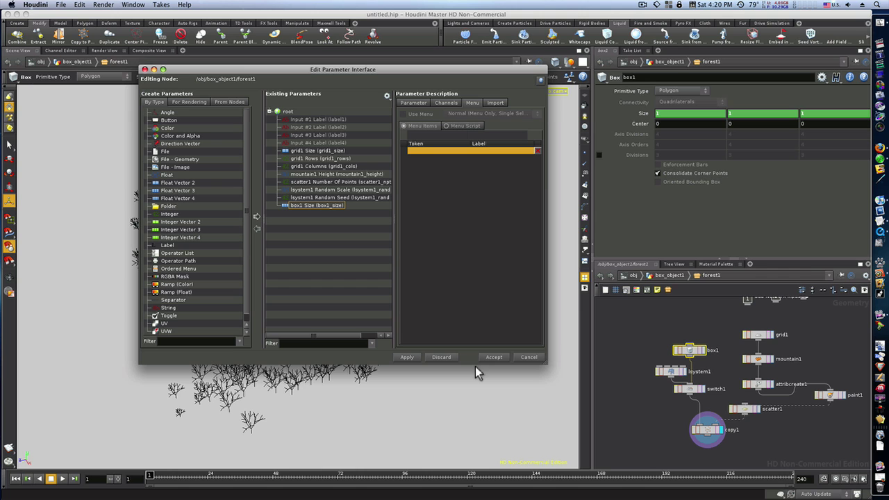
click(490, 358)
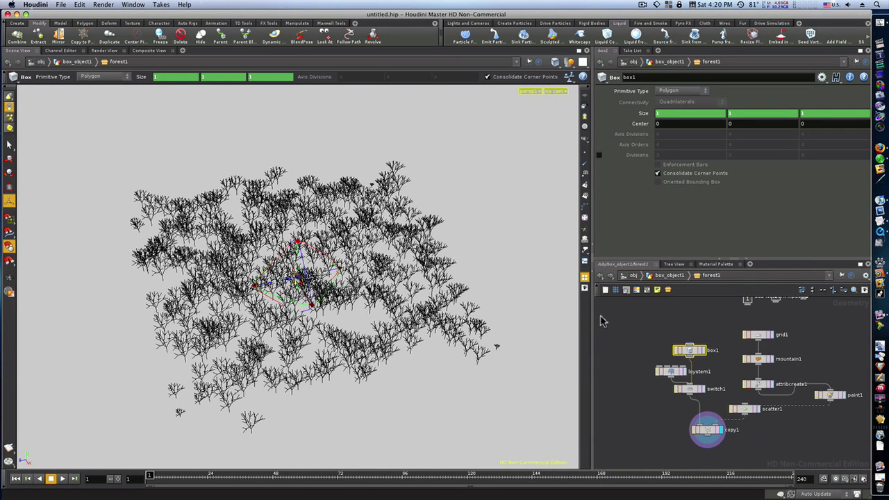
Return to the box_object1 level and inspect the forest from another angle
click(600, 276)
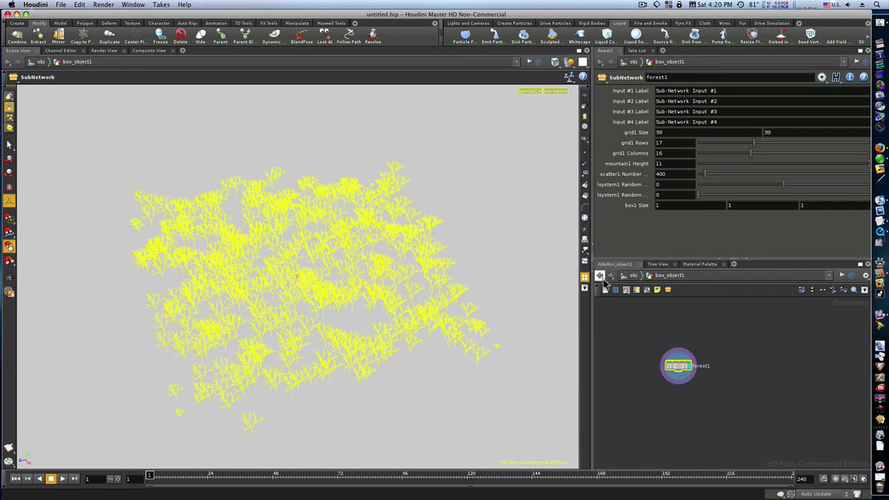
click(755, 330)
click(514, 260)
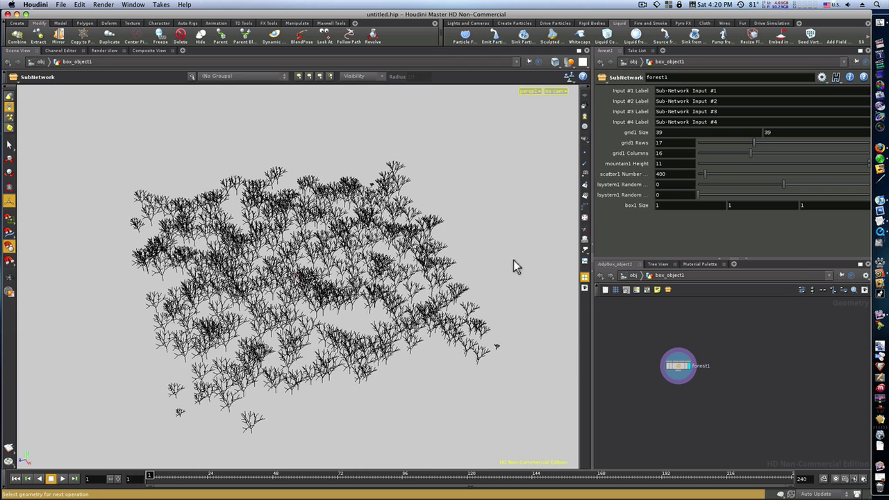
alt+drag(515, 261, 466, 246)
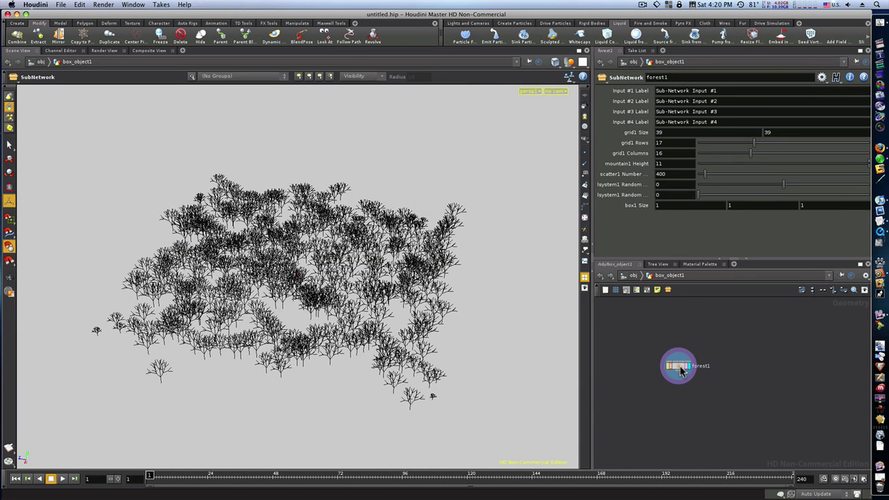
Set forest1's promoted grid1 Rows to 19 and scatter1 Number Of Points to 476
click(681, 370)
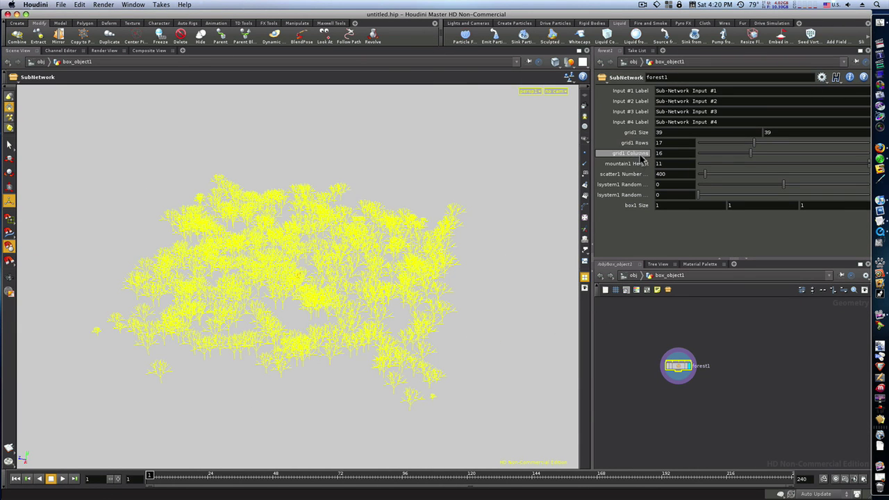
click(562, 171)
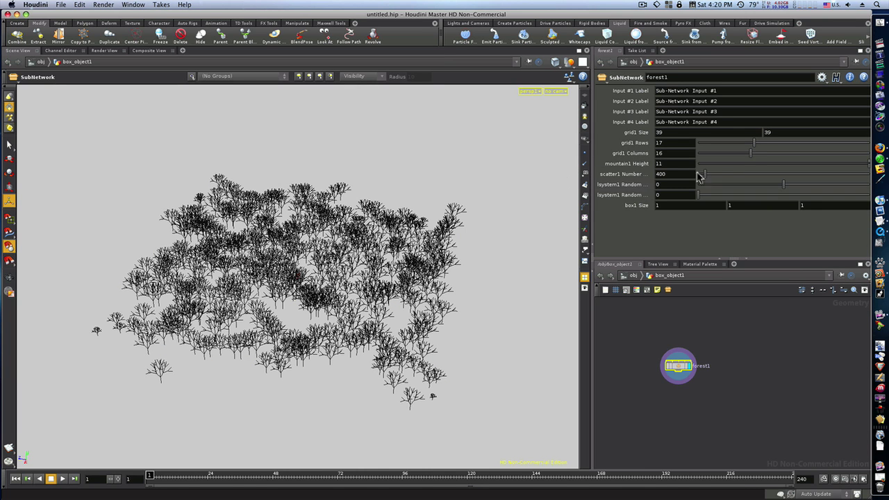
mouse_move(756, 147)
mouse_down()
mouse_move(745, 150)
mouse_move(760, 150)
mouse_up()
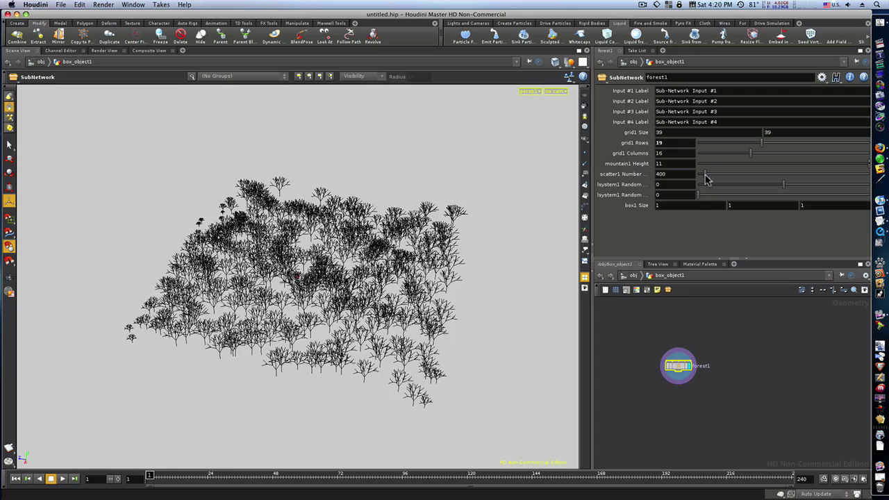
mouse_move(705, 179)
mouse_down()
mouse_move(742, 174)
mouse_move(706, 178)
mouse_up()
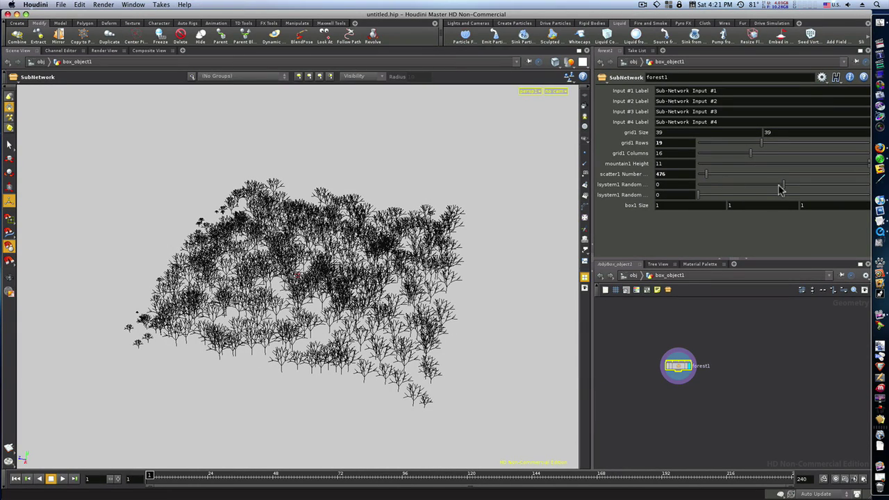
Set forest1's promoted lsystem1 Random Scale to -0.442 and try a box1 Size of 1.2 on all three axes
drag(785, 188, 745, 191)
middle_click(638, 206)
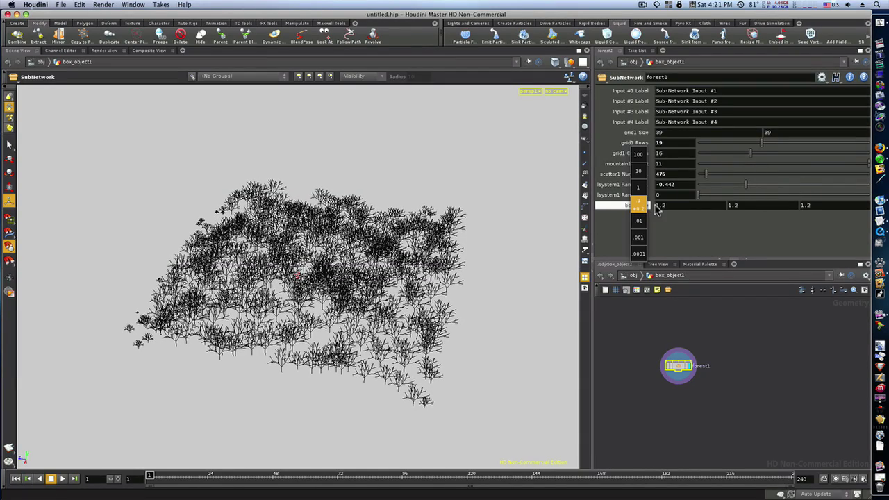
middle_drag(651, 208, 638, 207)
Look inside the forest1 subnetwork, then return to the box_object1 level
key(i)
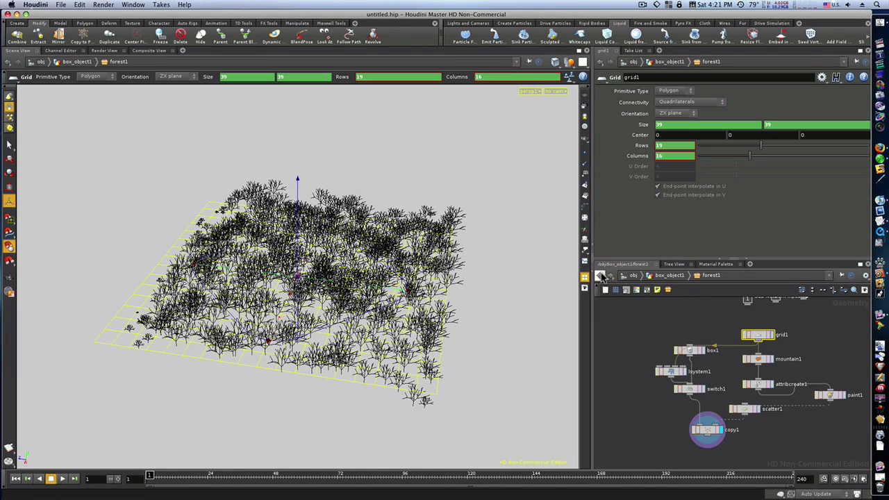
click(602, 276)
alt+drag(521, 230, 490, 218)
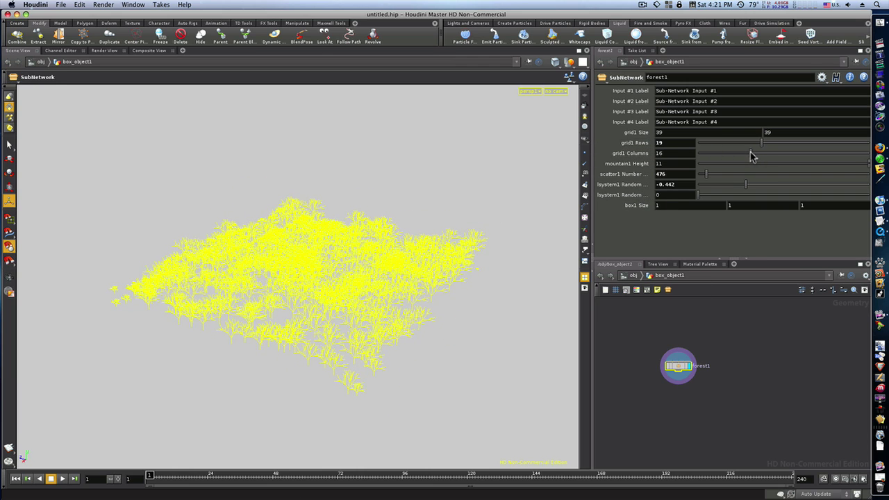
Set forest1's promoted grid1 Size to 200 by 50, trying 100 for the second value first
mouse_move(750, 152)
mouse_down()
mouse_move(765, 152)
mouse_move(749, 152)
mouse_up()
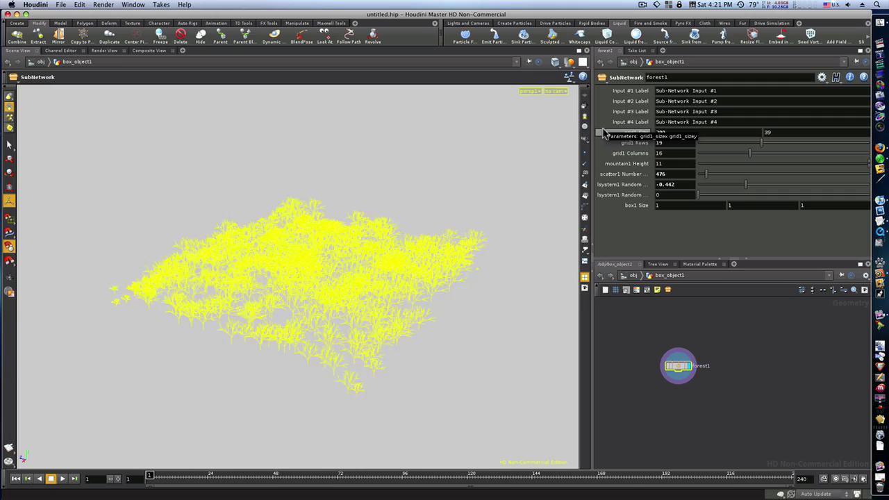
key(Return)
alt+drag(324, 290, 349, 290)
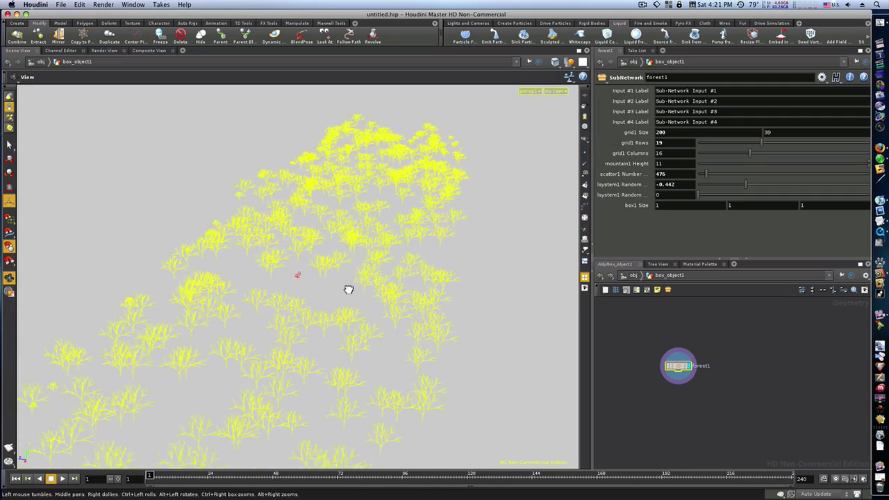
drag(463, 264, 319, 274)
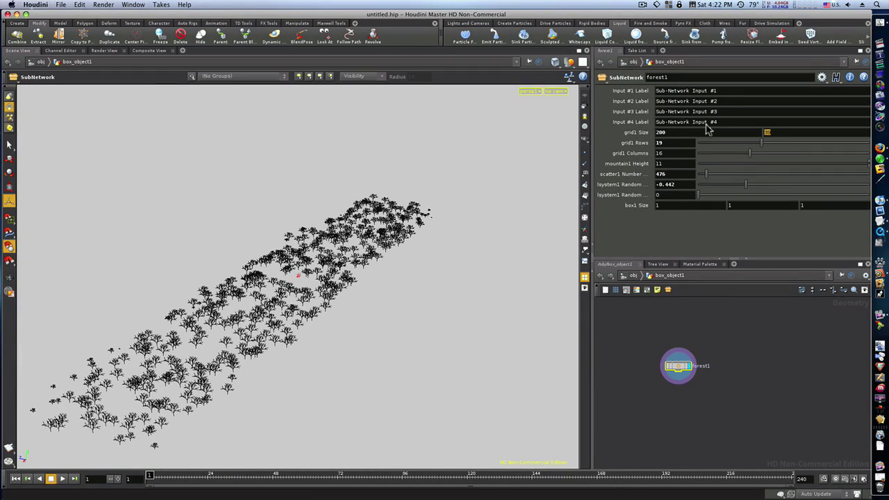
key(Return)
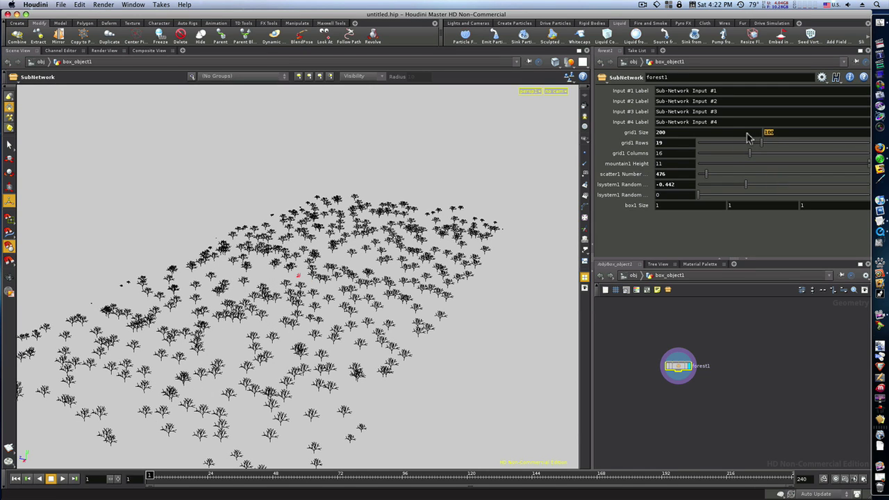
key(Return)
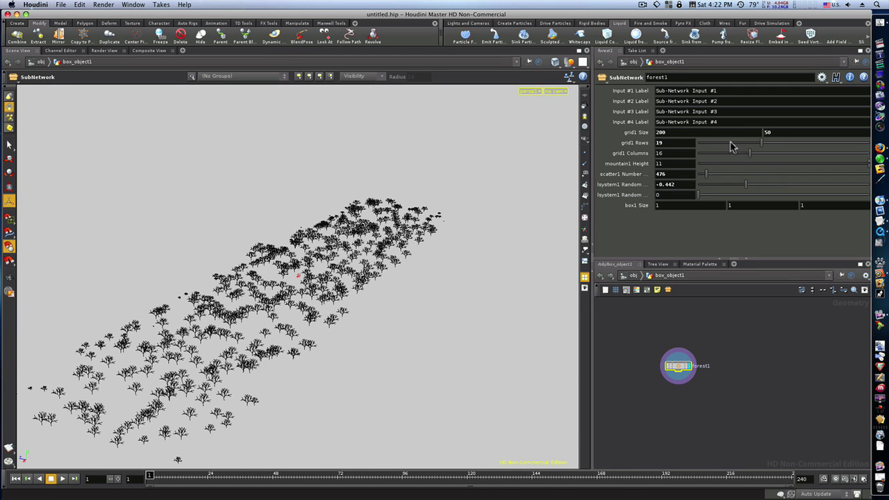
alt+drag(282, 349, 364, 351)
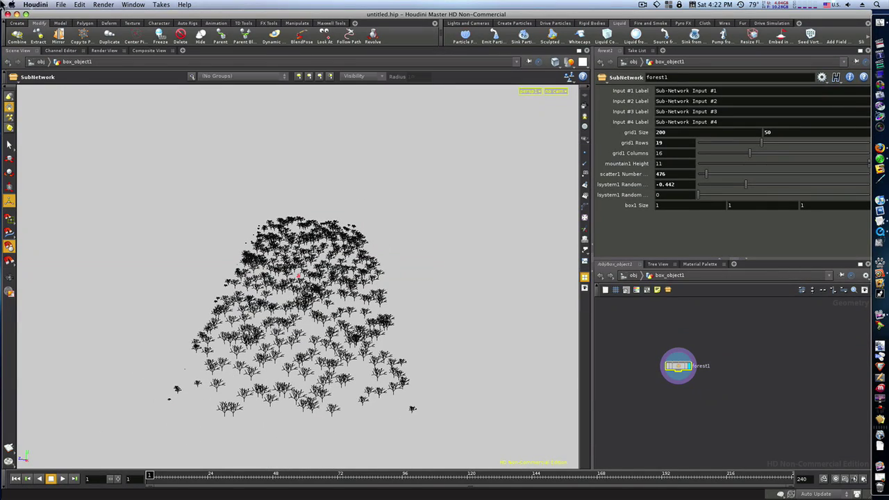
click(59, 4)
click(143, 173)
key(F8)
click(688, 173)
click(597, 208)
Start a new empty scene, discarding the changes to untitled.hip
click(61, 5)
click(72, 19)
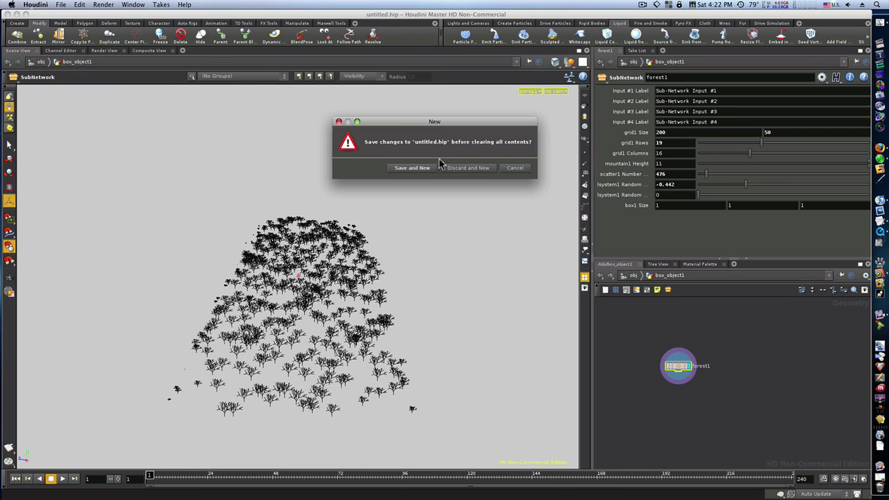
click(450, 168)
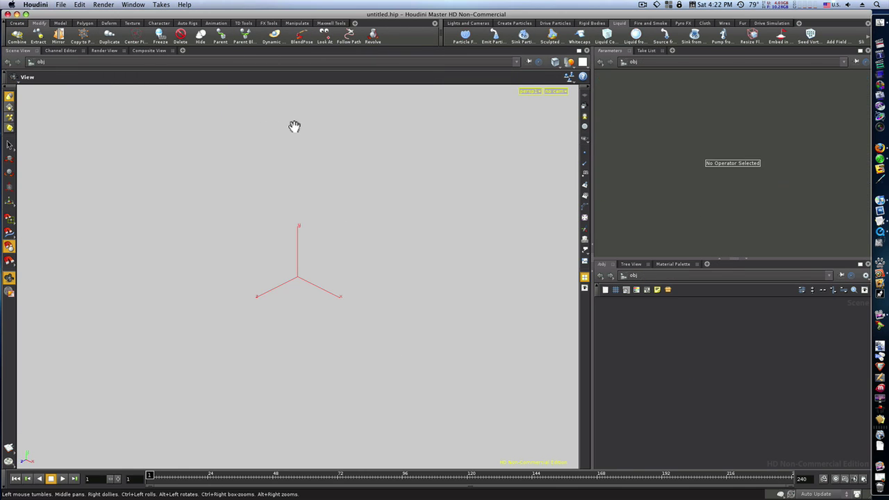
Open the Forest Asset.hipnc project from the Desktop and inspect its forest
click(61, 5)
click(69, 24)
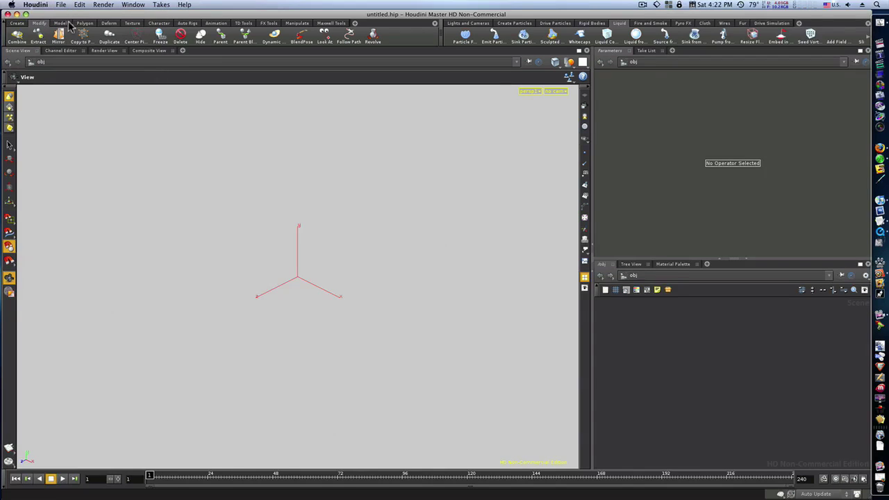
click(323, 84)
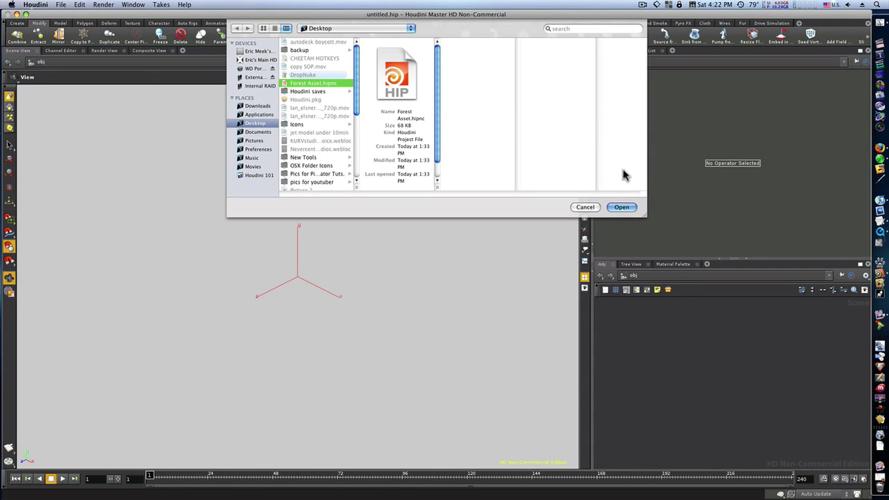
click(629, 207)
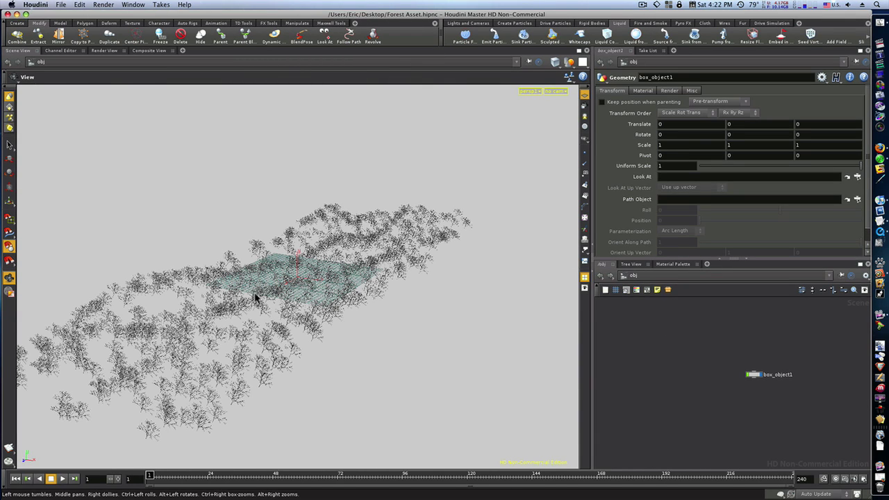
mouse_move(289, 298)
mouse_down()
mouse_move(232, 281)
mouse_move(278, 290)
mouse_move(288, 306)
mouse_up()
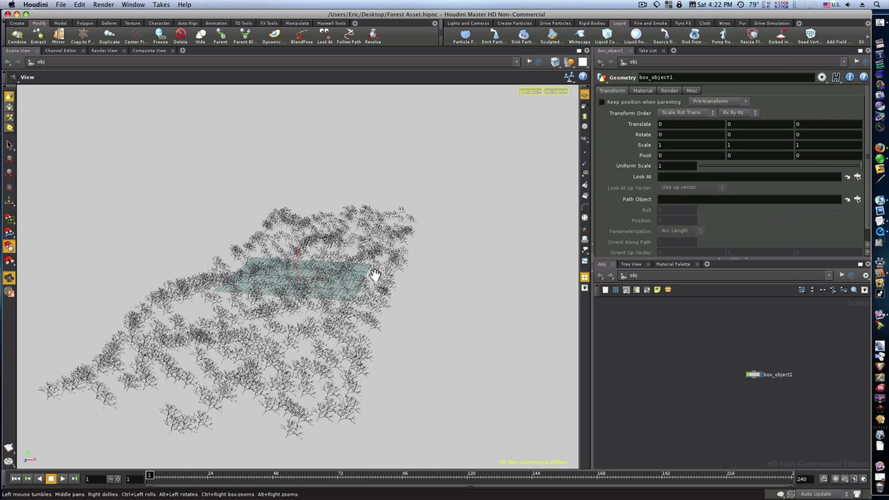
drag(384, 278, 377, 278)
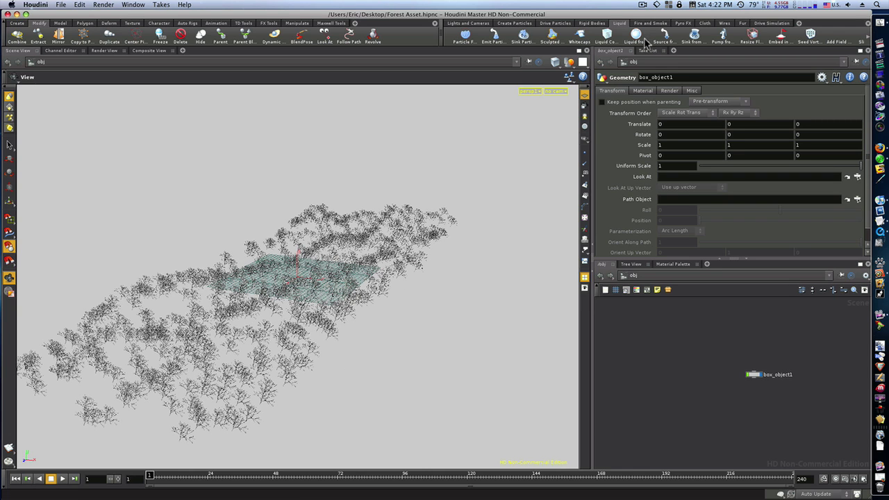